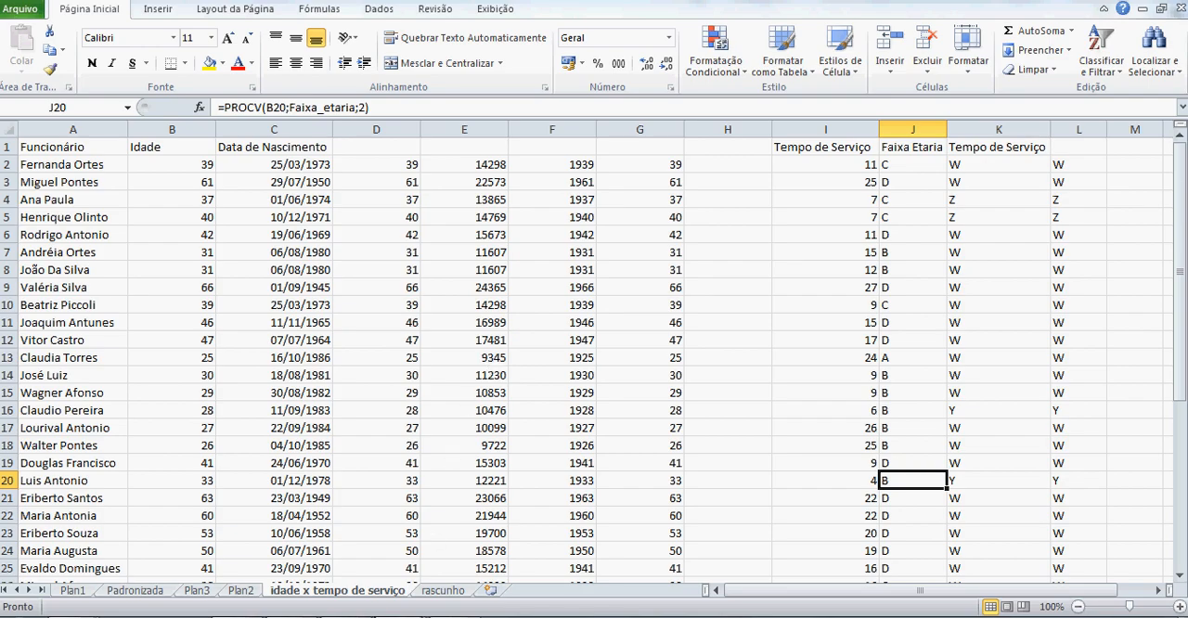
Review the employee-count tables, the age and service classifications in Base de dados, and the class limits on the rascunho sheet.
{"action": "left_click", "coordinate": [401, 617]}
{"action": "mouse_move", "coordinate": [401, 617]}
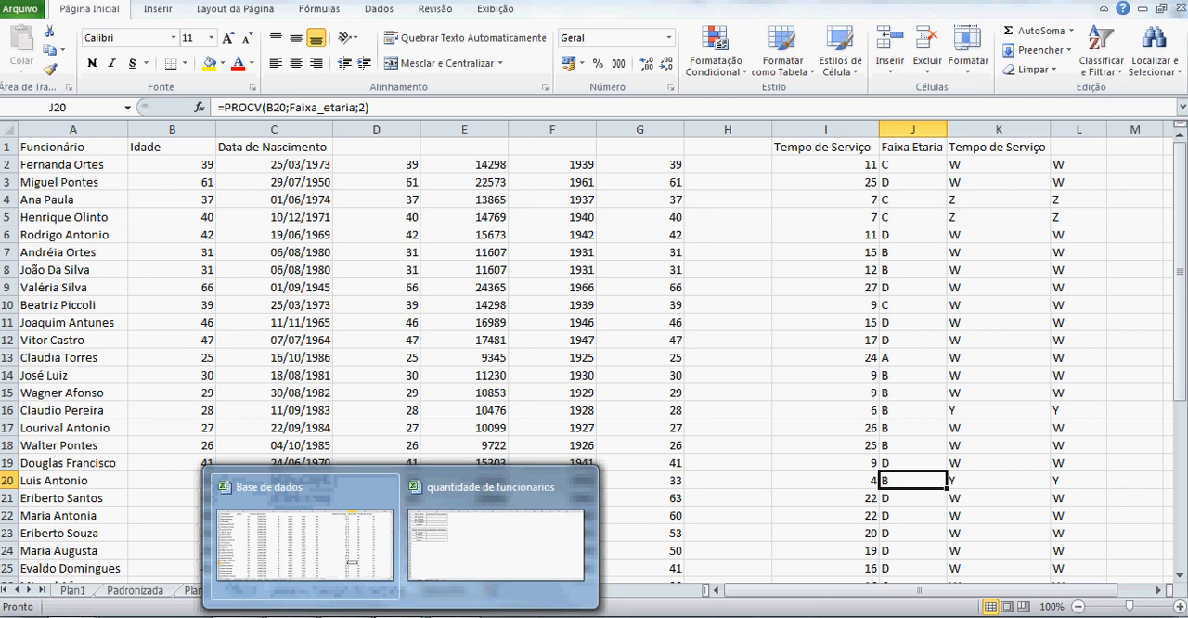
{"action": "mouse_move", "coordinate": [507, 538]}
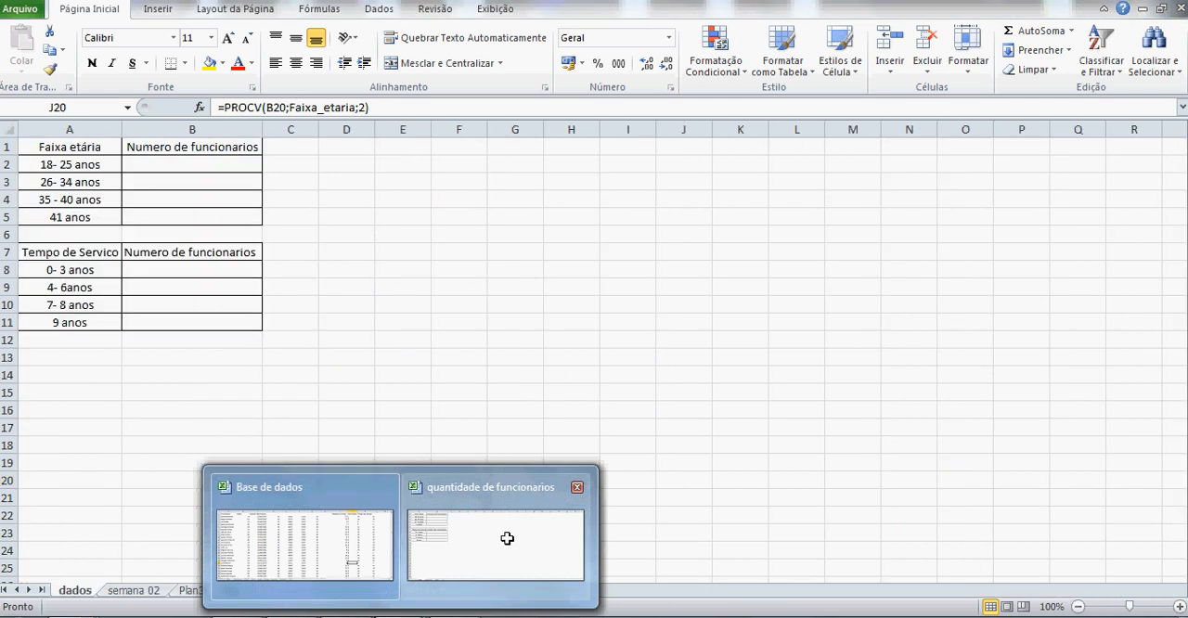
{"action": "left_click", "coordinate": [507, 538]}
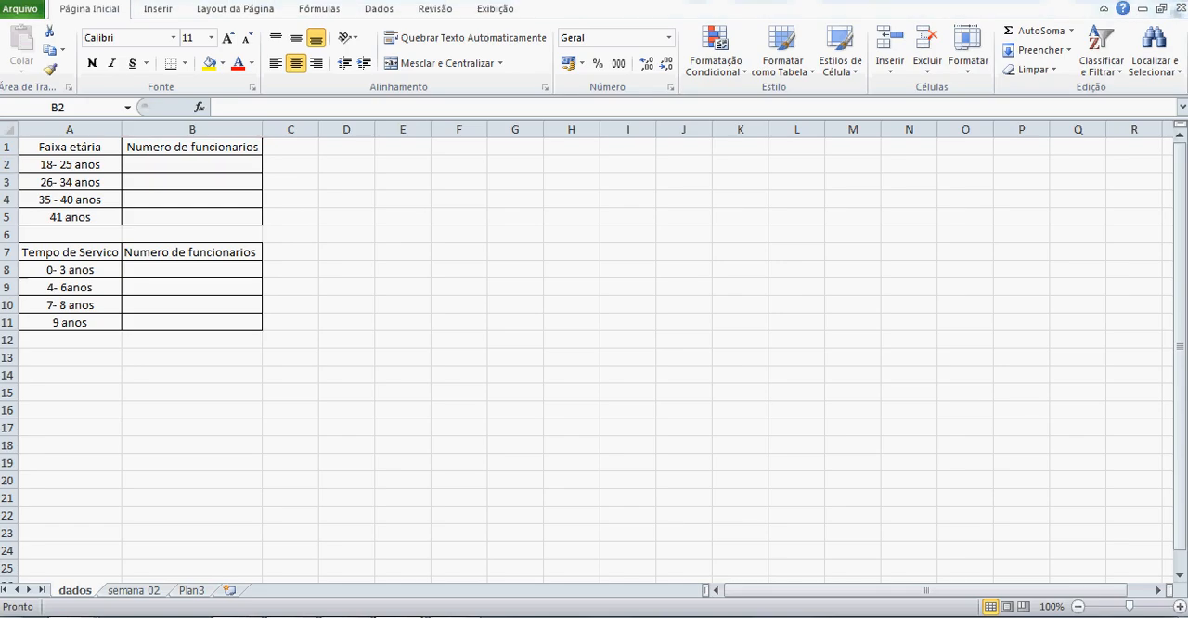
{"action": "left_click", "coordinate": [283, 522]}
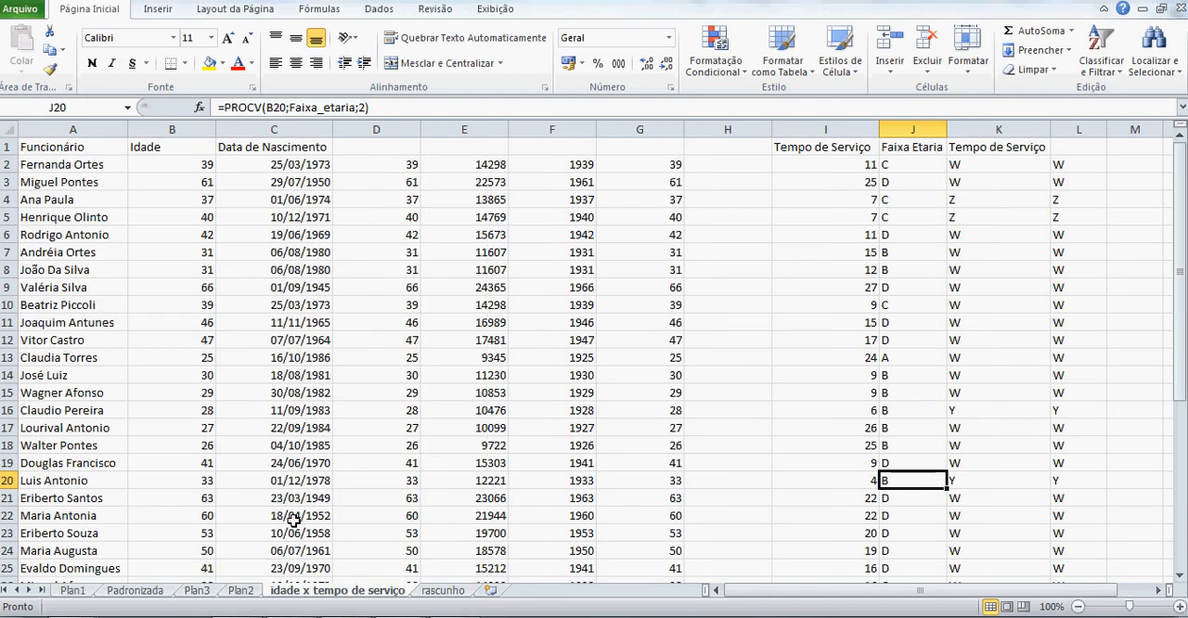
{"action": "left_click", "coordinate": [1008, 336]}
{"action": "left_click", "coordinate": [899, 225]}
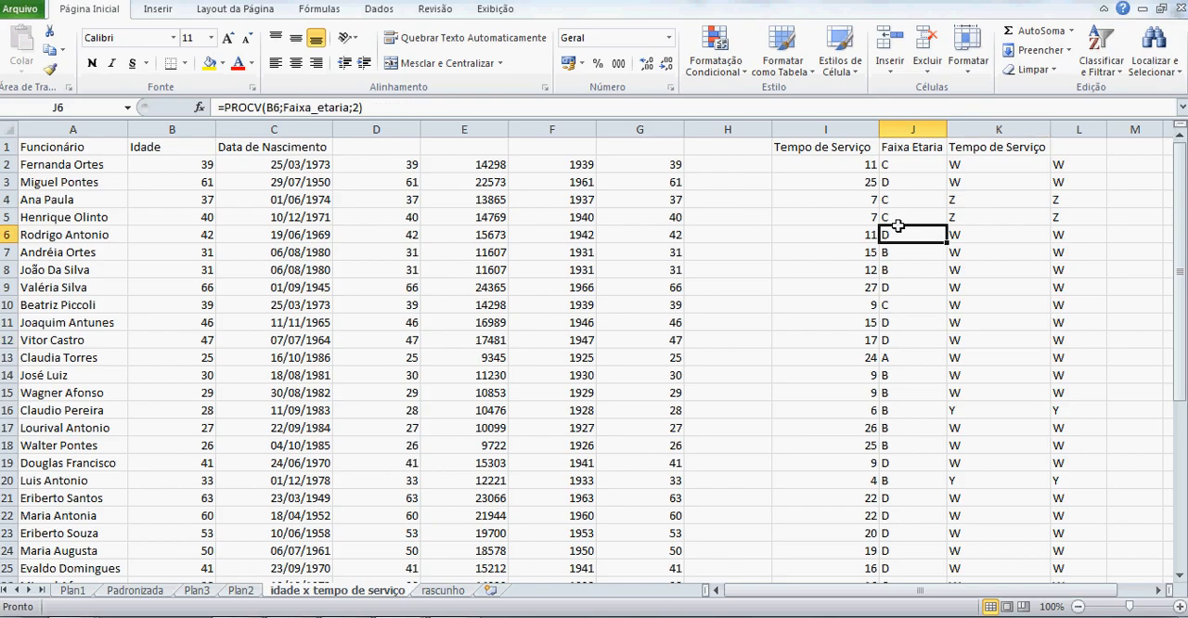
{"action": "left_click", "coordinate": [866, 219]}
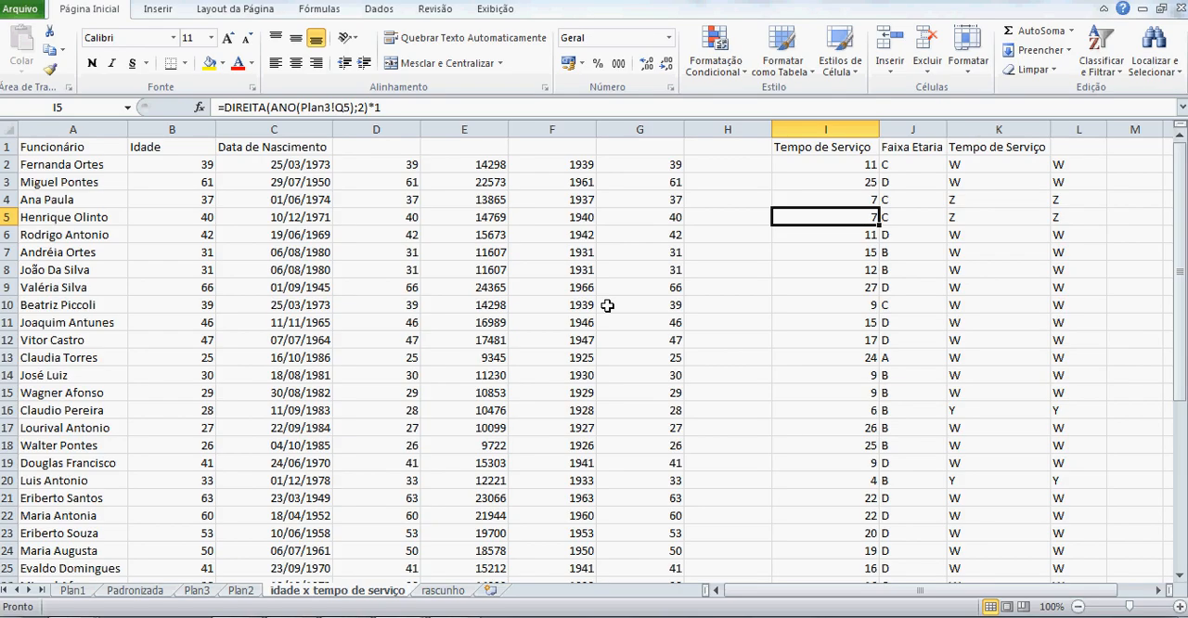
{"action": "left_click", "coordinate": [432, 591]}
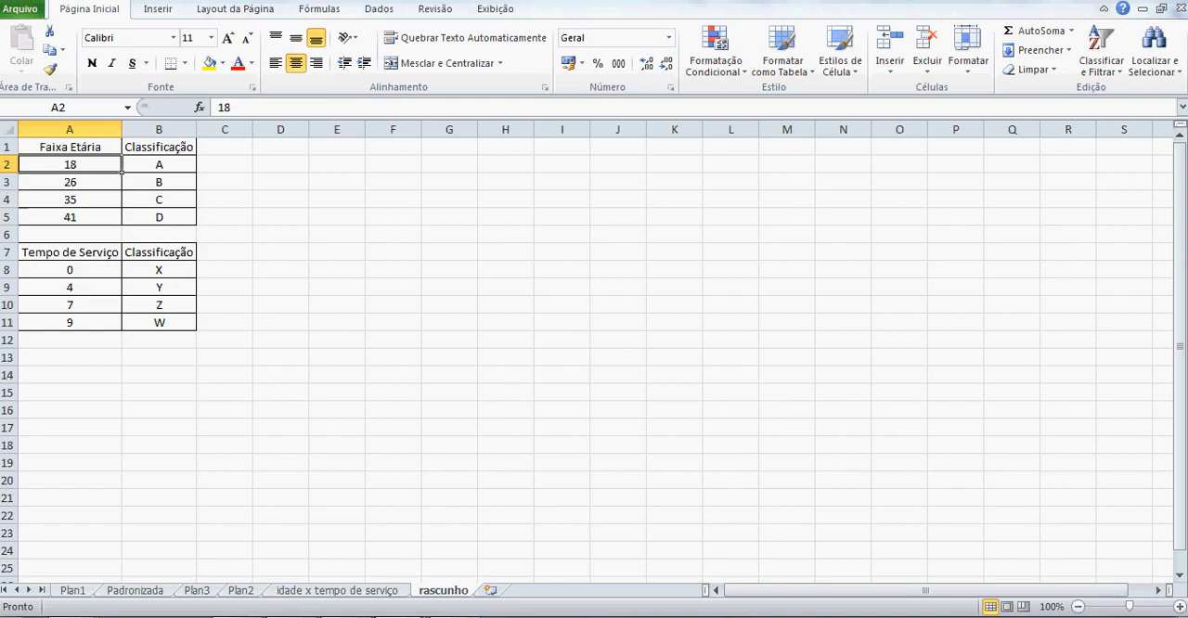
{"action": "left_click", "coordinate": [391, 594]}
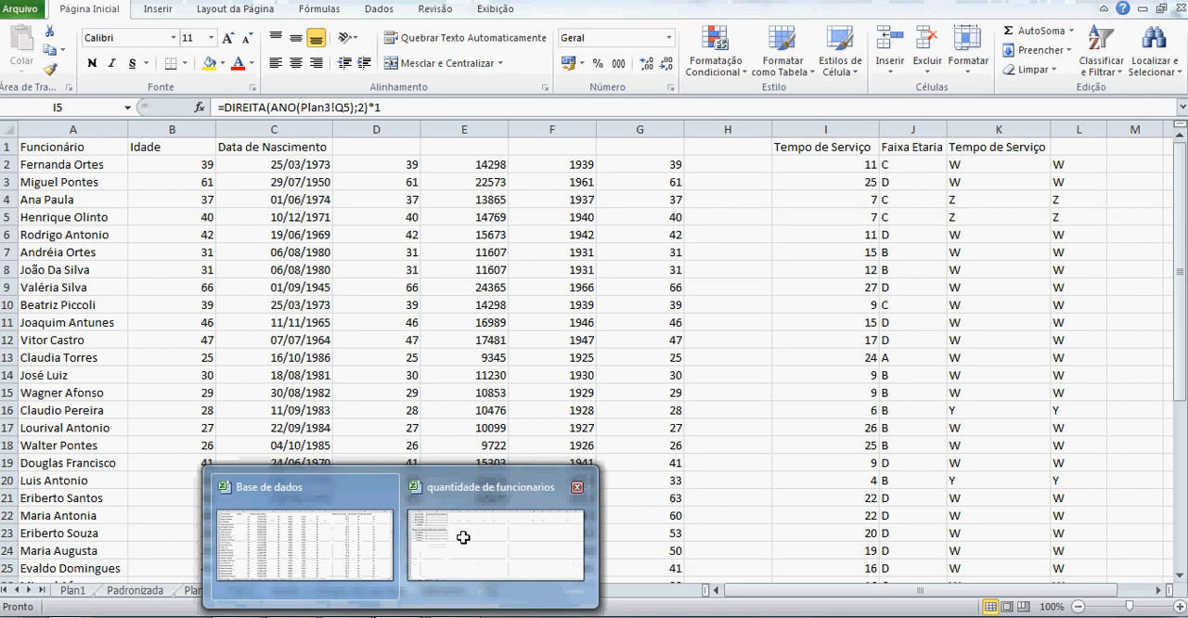
In cell B2 of the quantidade de funcionarios workbook, enter a CONT.SE formula counting "a" in column J of Base de dados' idade x tempo de serviço sheet.
{"action": "left_click", "coordinate": [464, 539]}
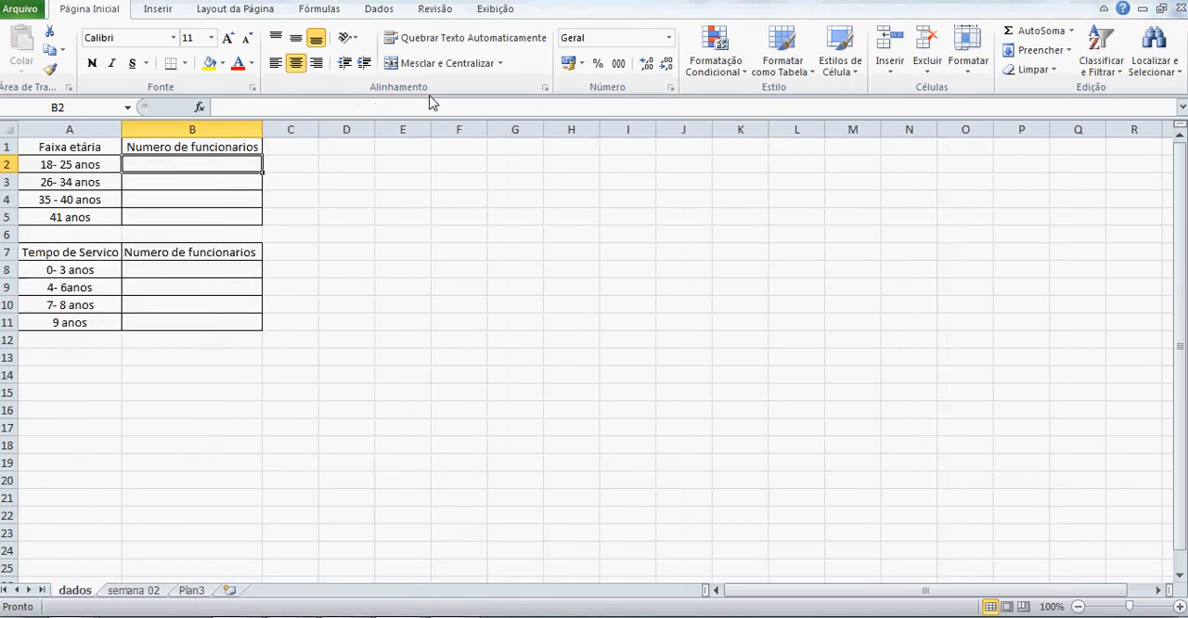
{"action": "type", "text": "="}
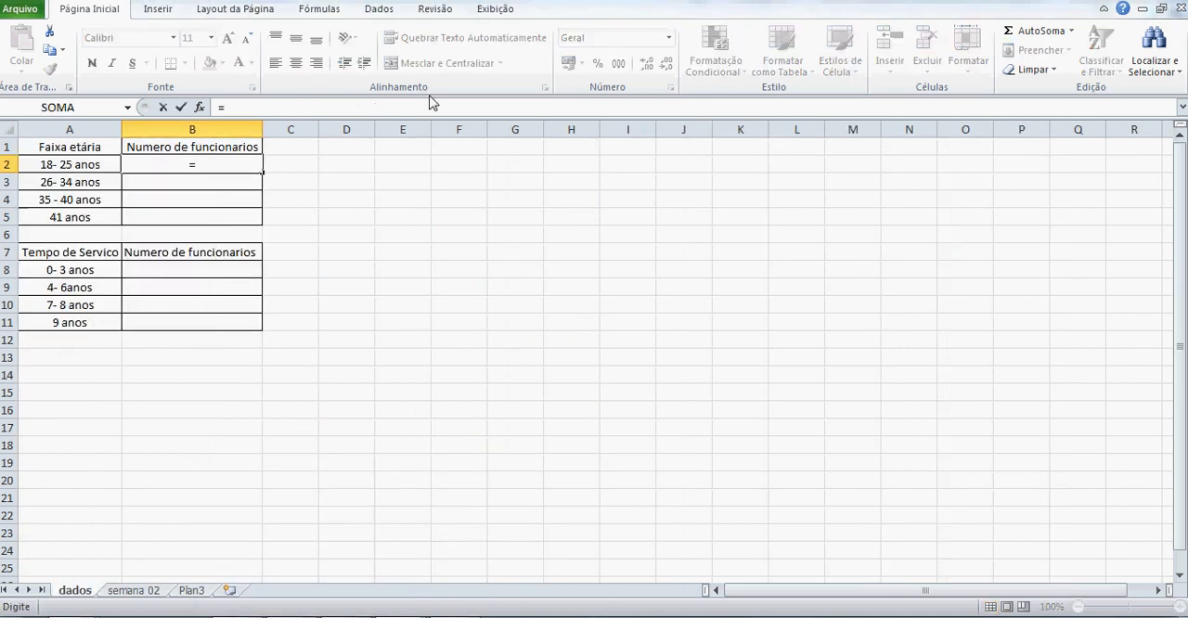
{"action": "type", "text": "cont.se"}
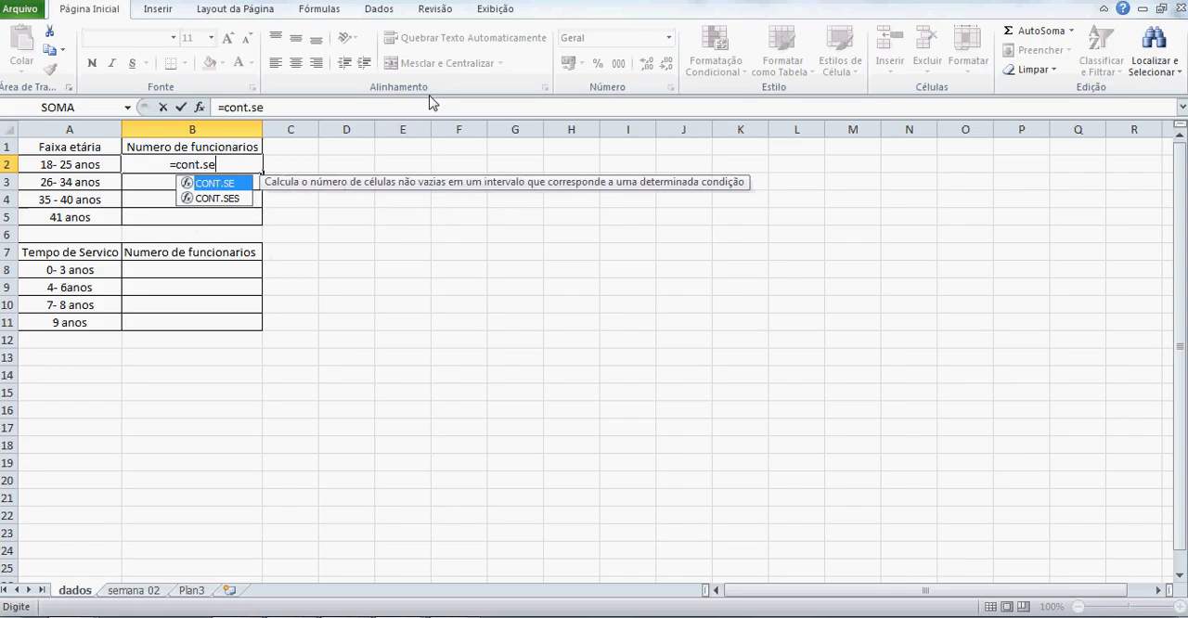
{"action": "key", "text": "Tab"}
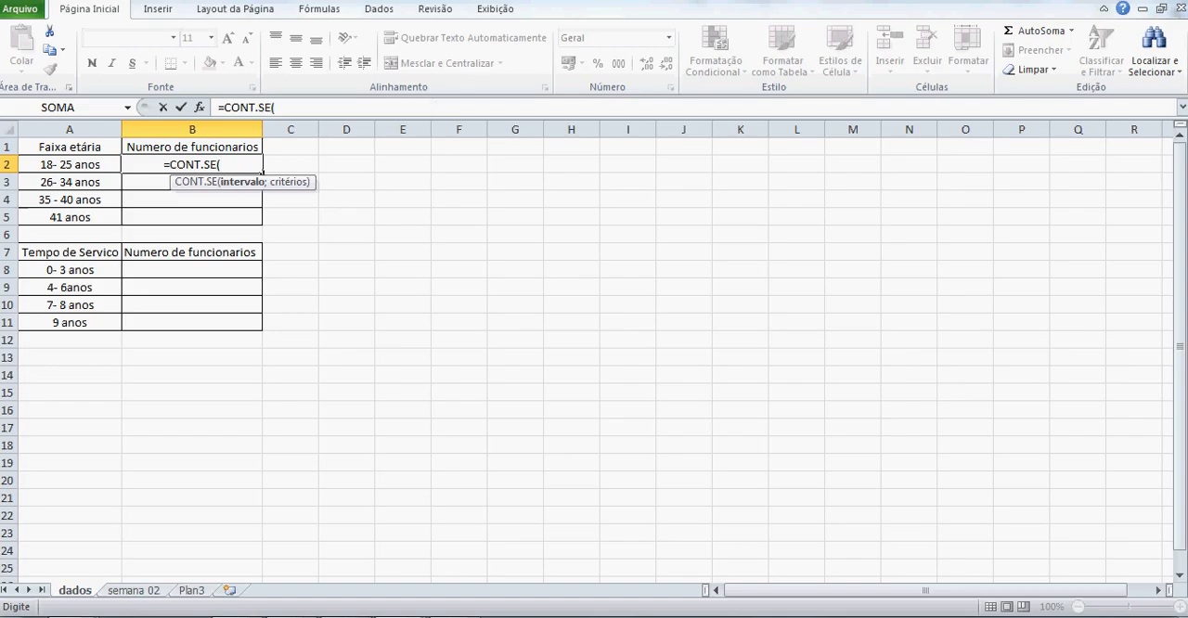
{"action": "left_click", "coordinate": [401, 616]}
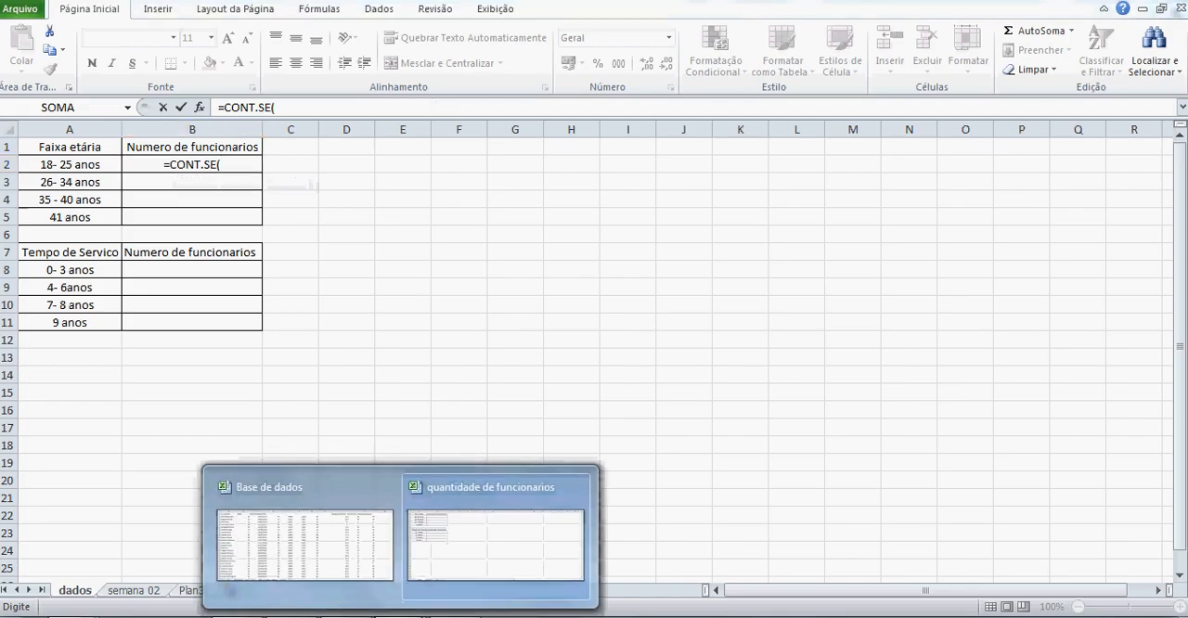
{"action": "left_click", "coordinate": [344, 557]}
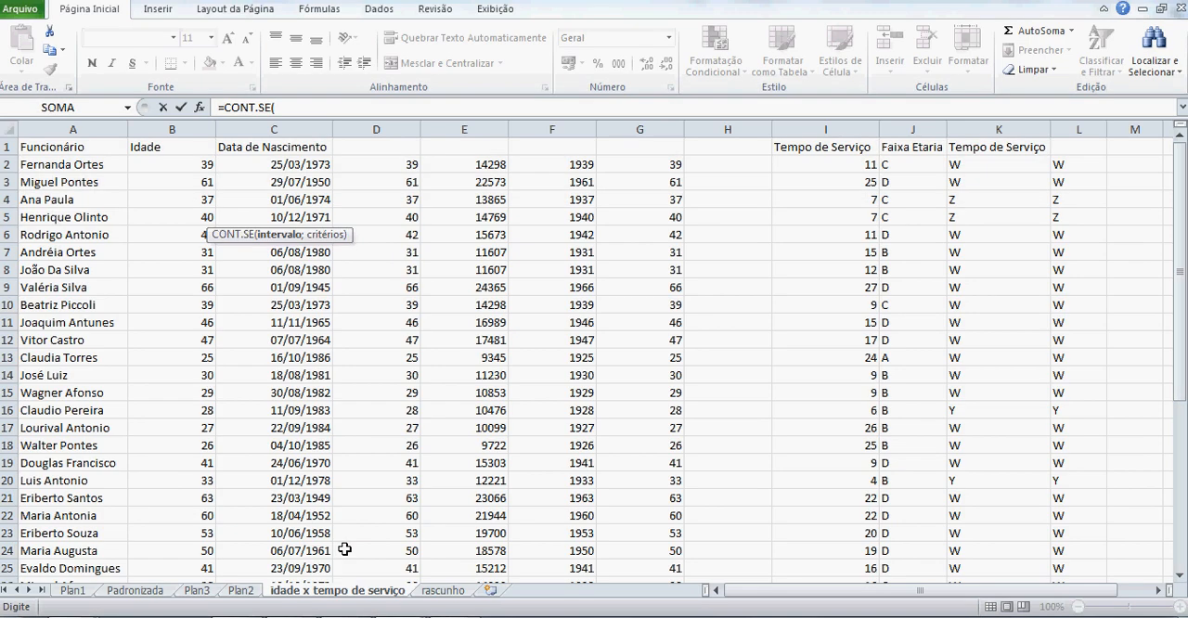
{"action": "left_click", "coordinate": [909, 128]}
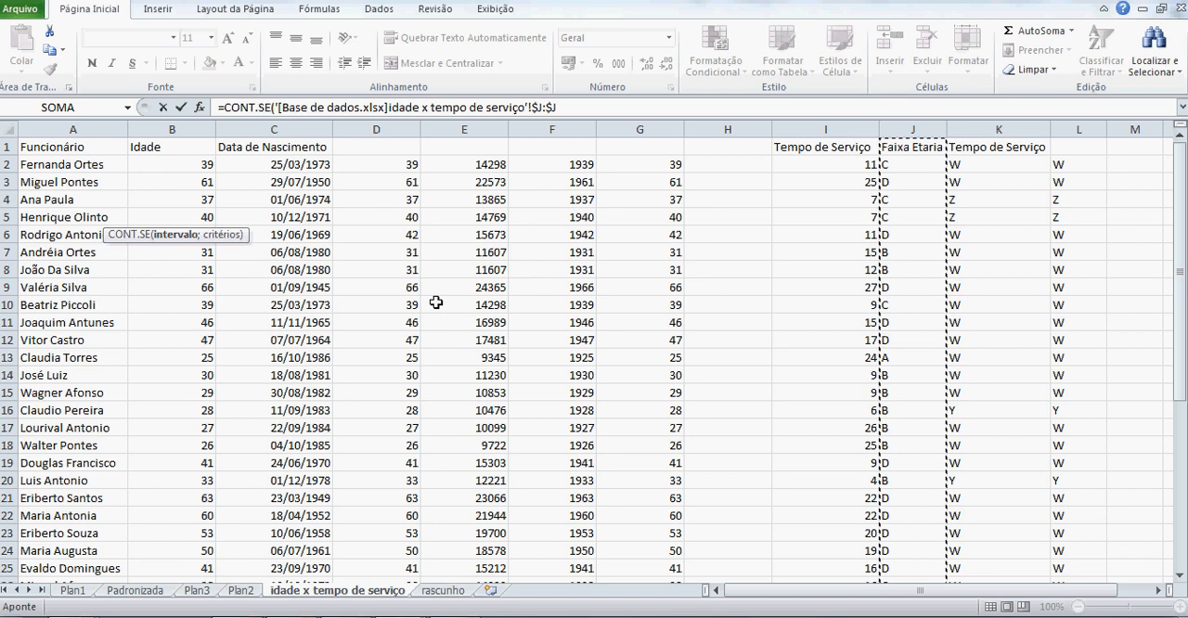
{"action": "left_click", "coordinate": [571, 106]}
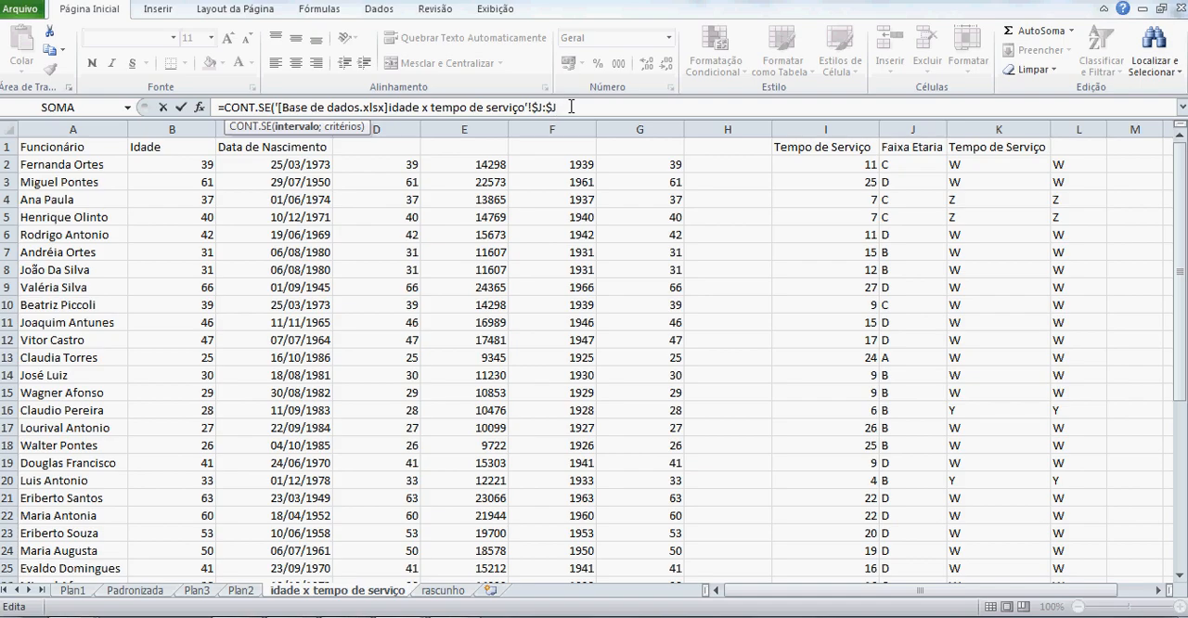
{"action": "type", "text": ";\"a\")"}
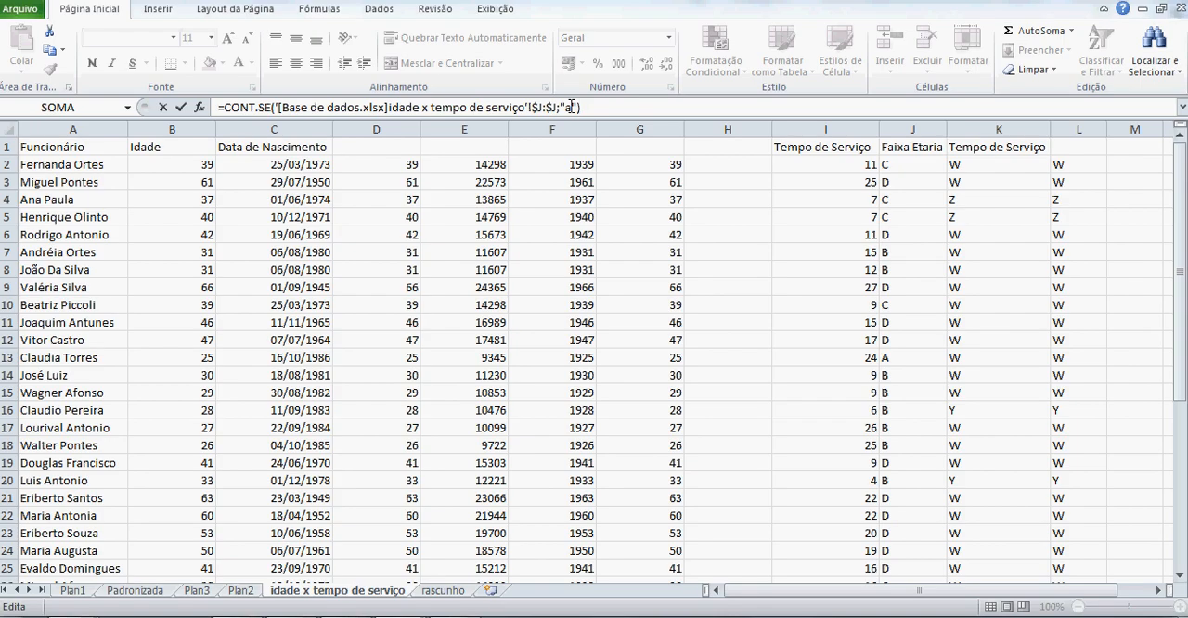
{"action": "key", "text": "Return"}
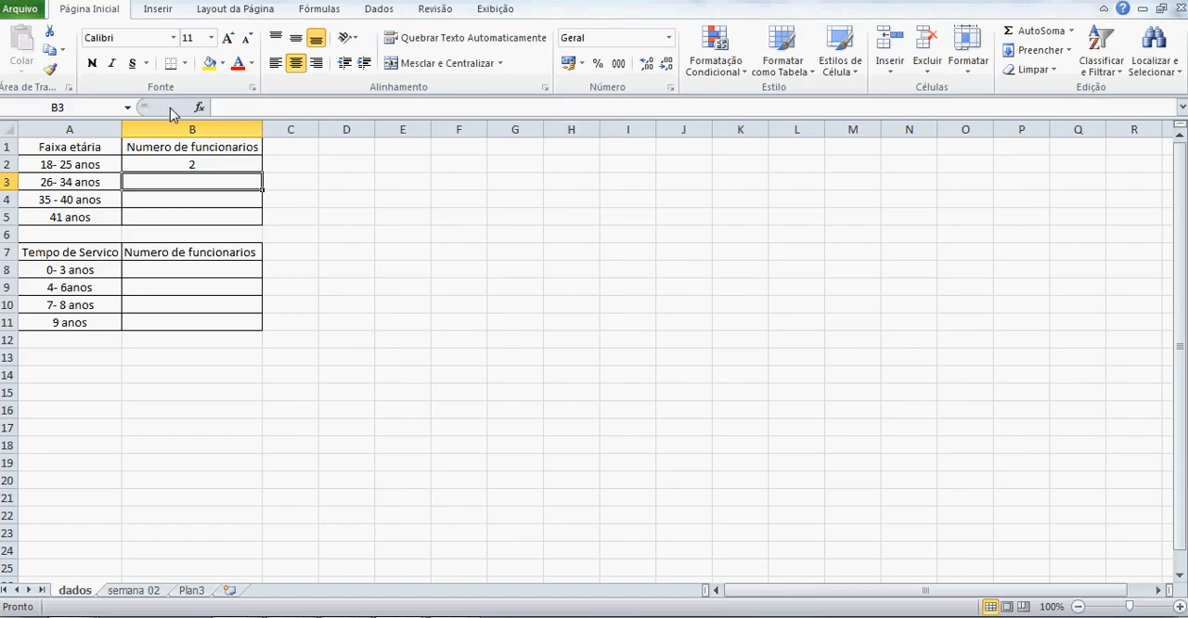
Copy the CONT.SE formula from B2 into cells B3 to B5 of the Faixa etária table.
{"action": "left_click", "coordinate": [171, 161]}
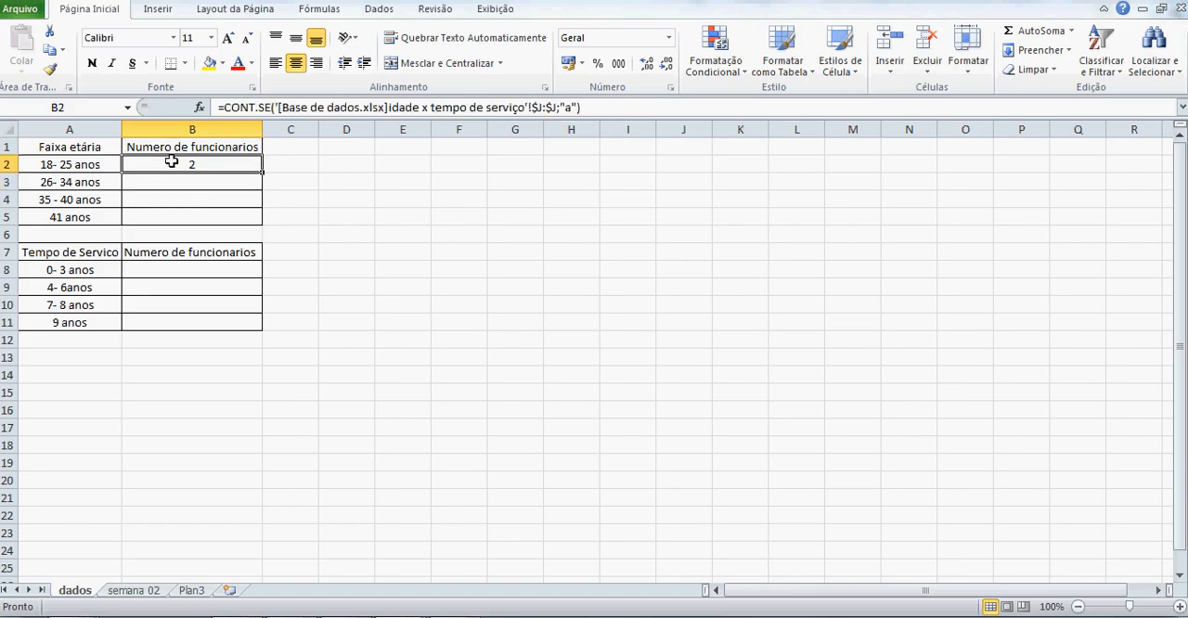
{"action": "key", "text": "ctrl+c"}
{"action": "key", "text": "Down"}
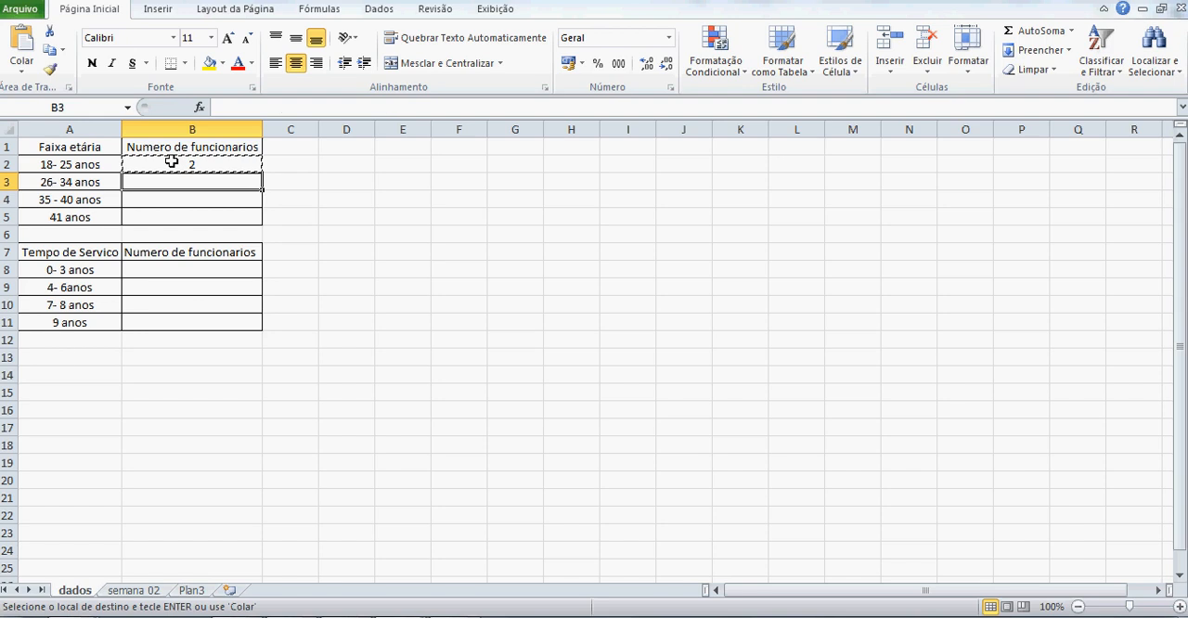
{"action": "key", "text": "shift+Down"}
{"action": "key", "text": "shift+Down"}
{"action": "key", "text": "ctrl+v"}
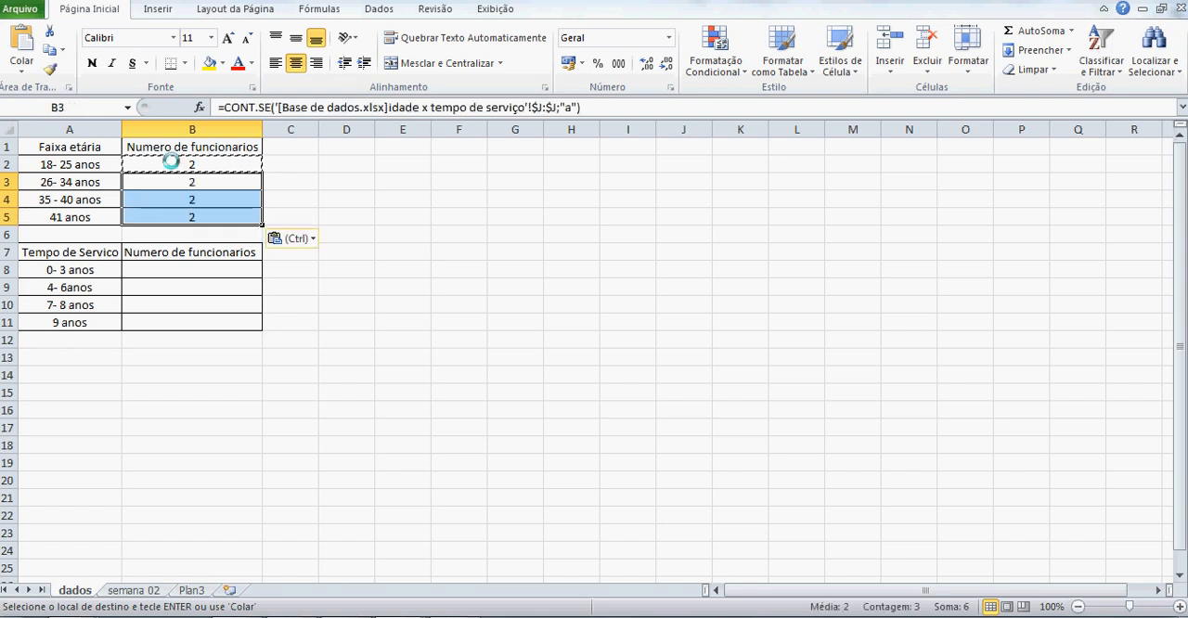
{"action": "key", "text": "ctrl"}
{"action": "key", "text": "Escape"}
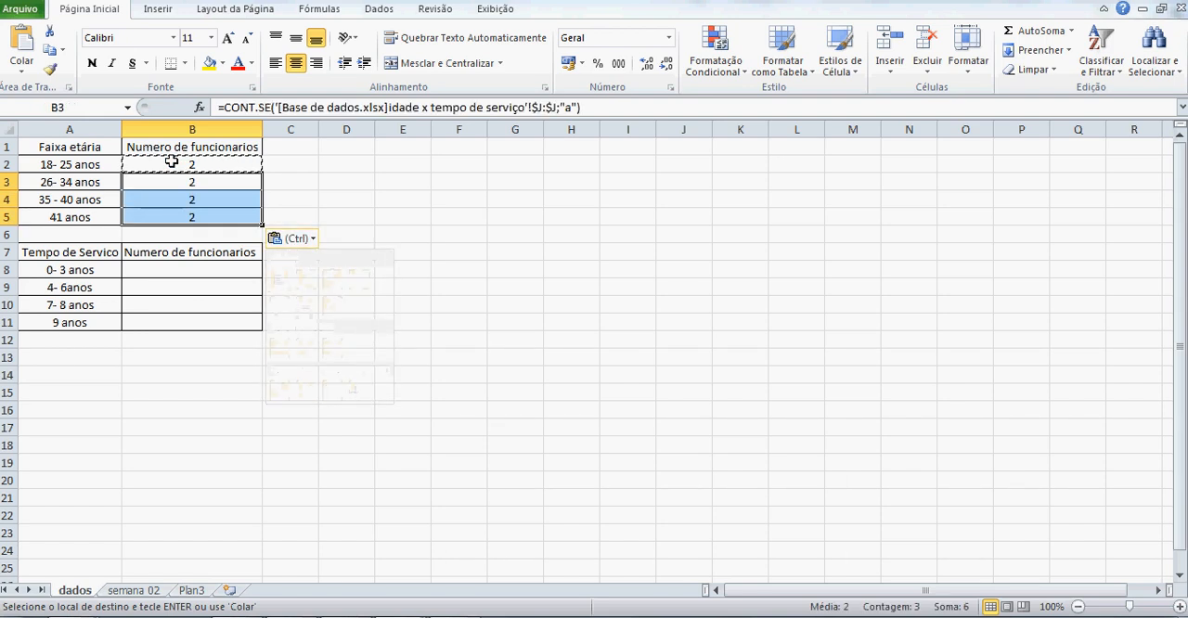
{"action": "key", "text": "Escape"}
Change the CONT.SE criterion in B3, for the 26-34 anos range, to "b".
{"action": "key", "text": "Down"}
{"action": "key", "text": "Up"}
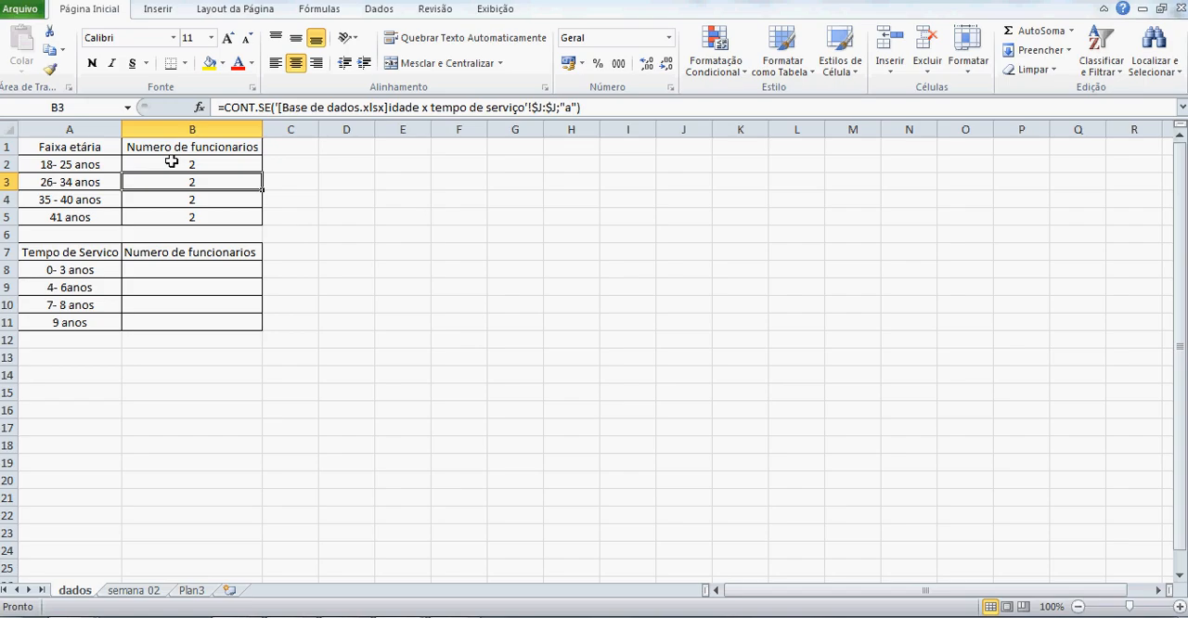
{"action": "key", "text": "F2"}
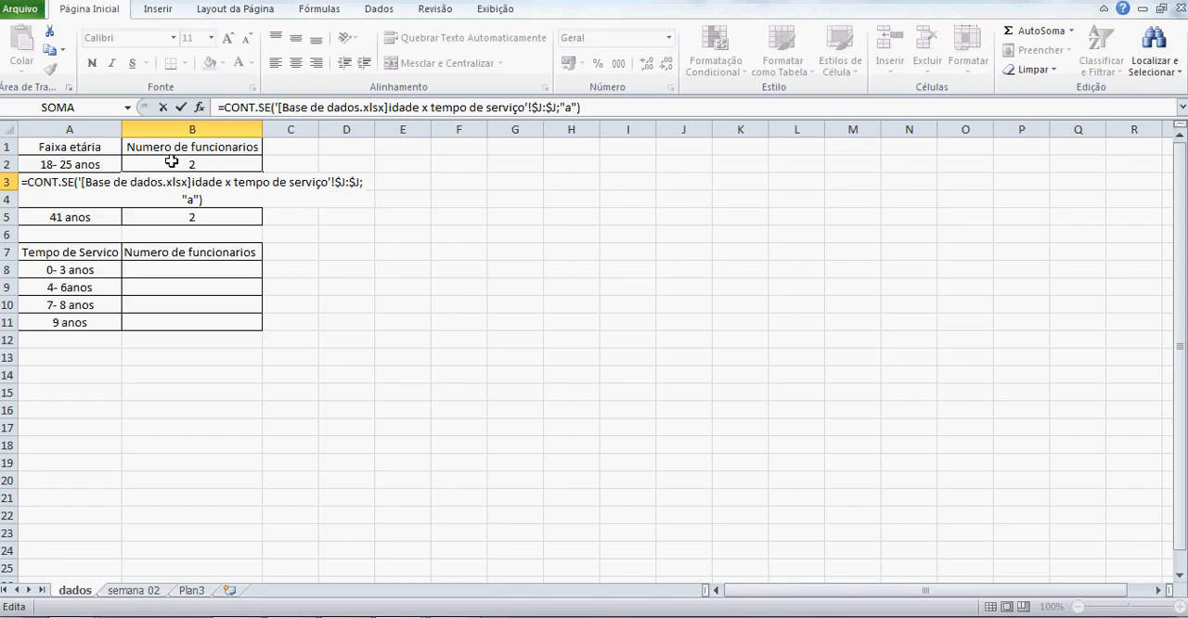
{"action": "key", "text": "Left"}
{"action": "key", "text": "Left"}
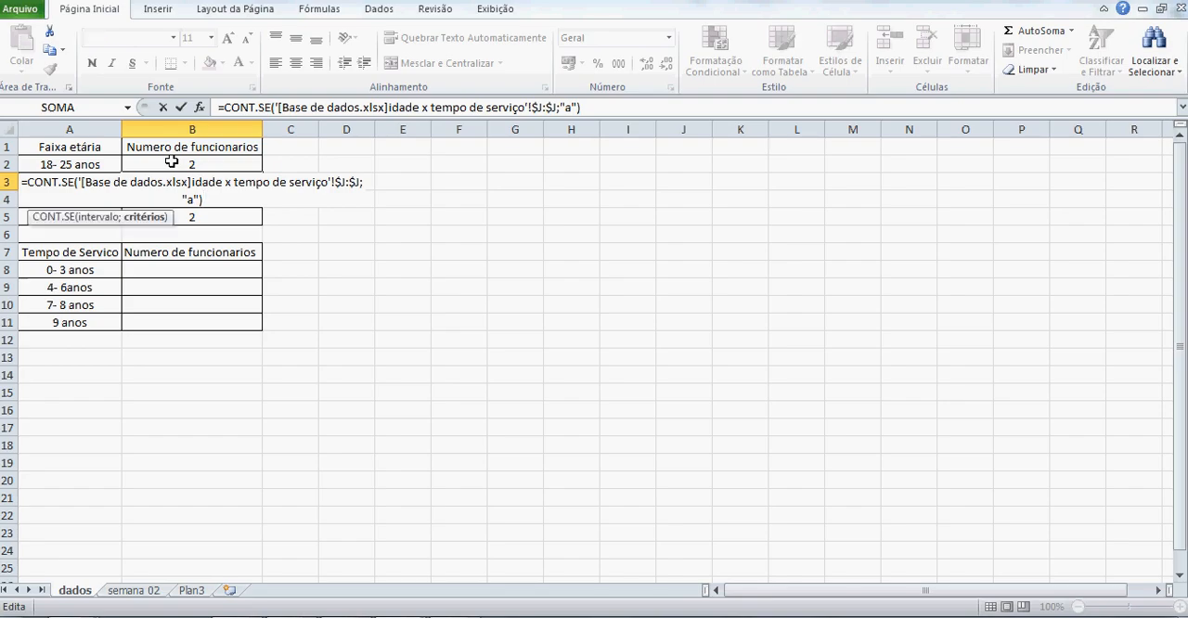
{"action": "key", "text": "BackSpace"}
{"action": "type", "text": "b"}
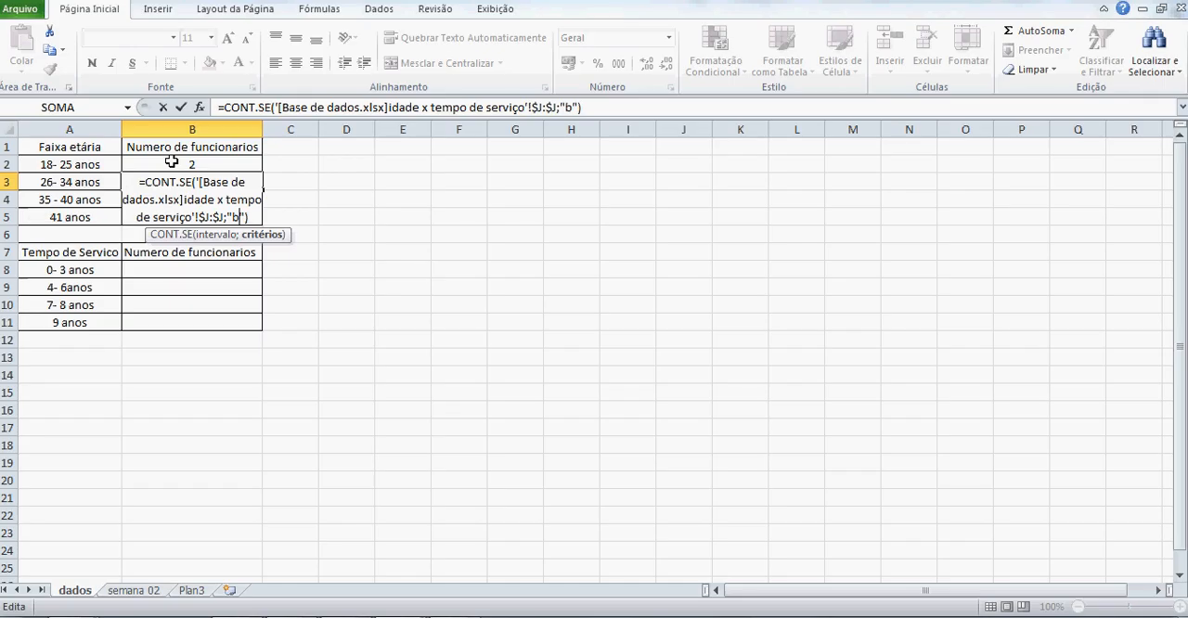
{"action": "key", "text": "Return"}
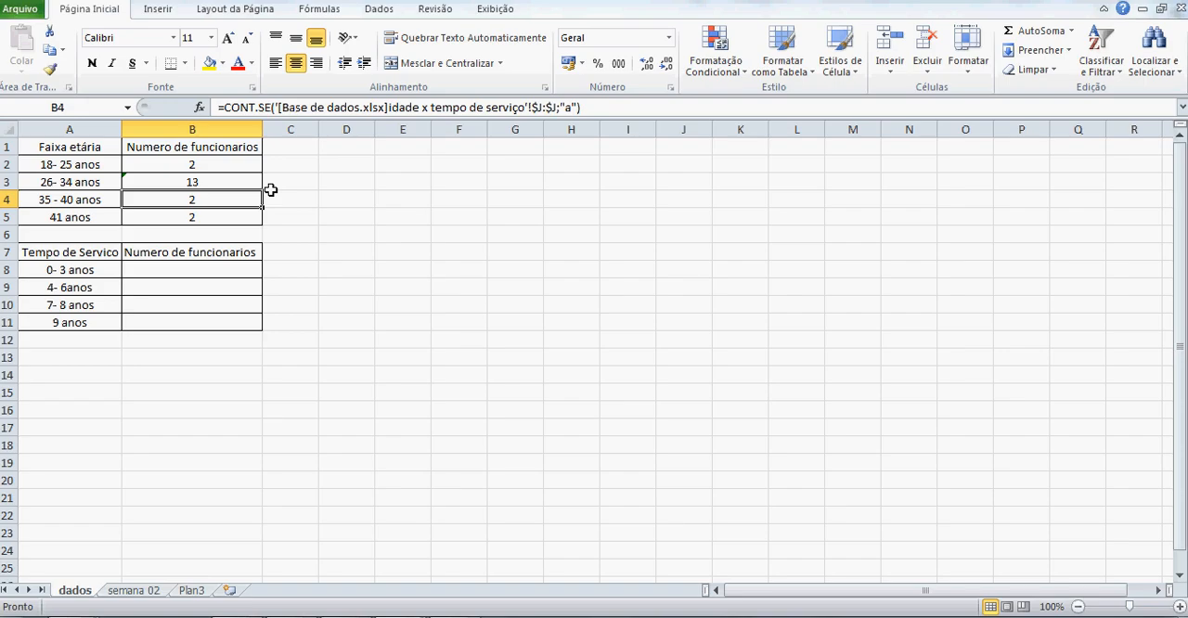
Change the CONT.SE criterion in B4, for the 35-40 anos range, to "c".
{"action": "key", "text": "F2"}
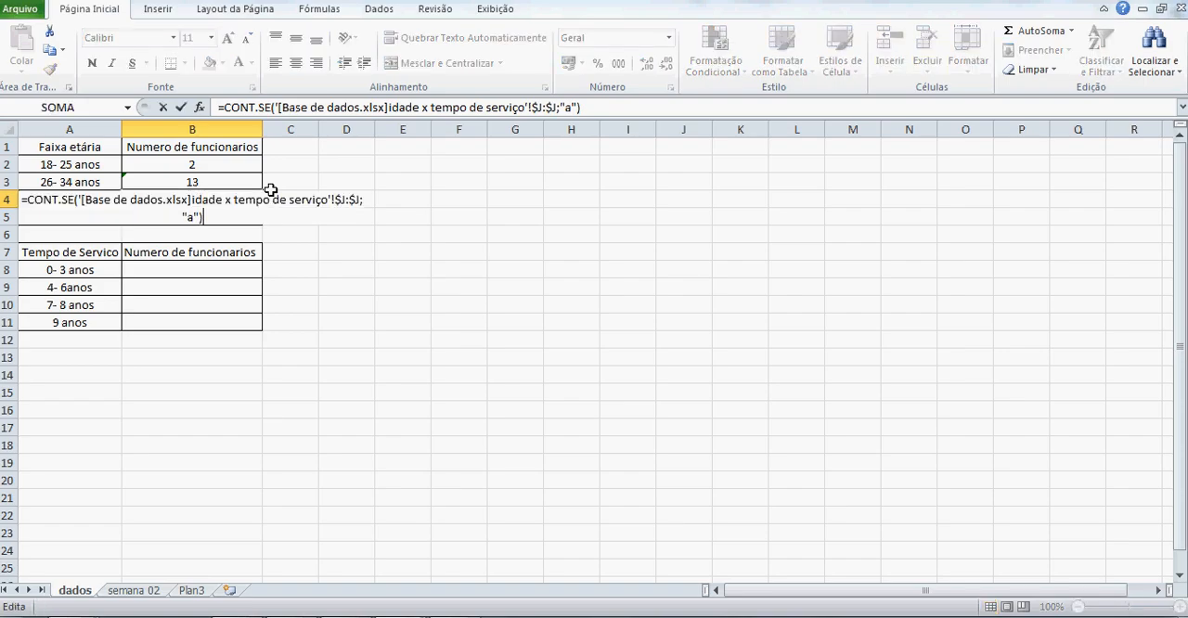
{"action": "key", "text": "Left"}
{"action": "key", "text": "Left"}
{"action": "key", "text": "BackSpace"}
{"action": "type", "text": "c"}
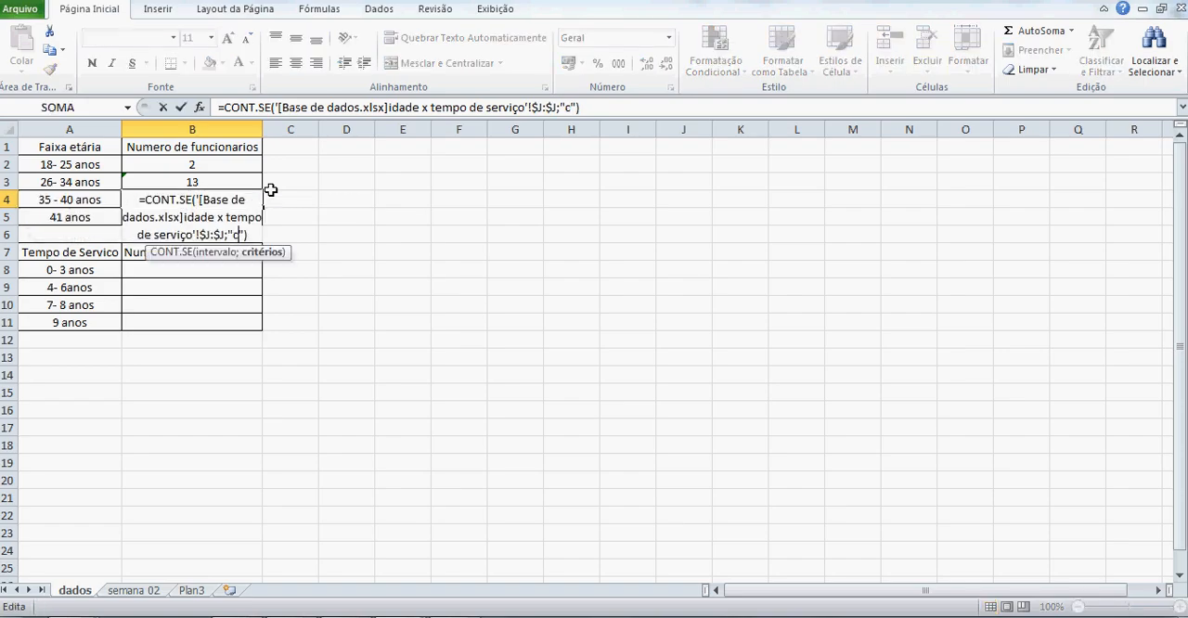
{"action": "key", "text": "Return"}
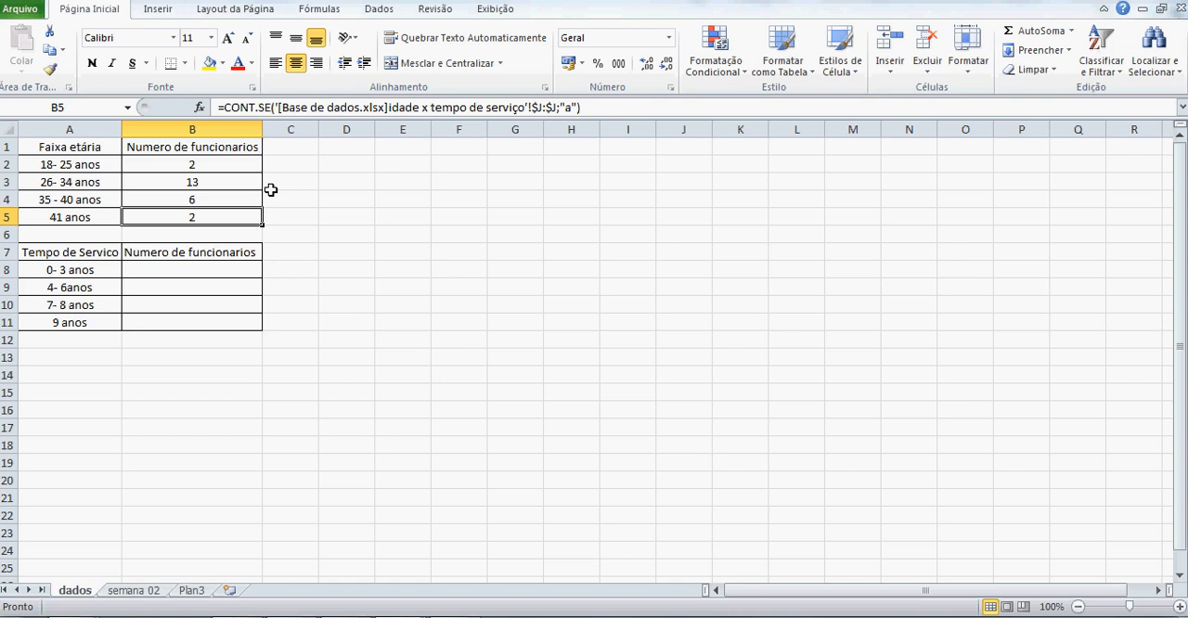
Change the CONT.SE criterion in B5, for the 41 anos range, to "d".
{"action": "key", "text": "F2"}
{"action": "key", "text": "Left"}
{"action": "key", "text": "Left"}
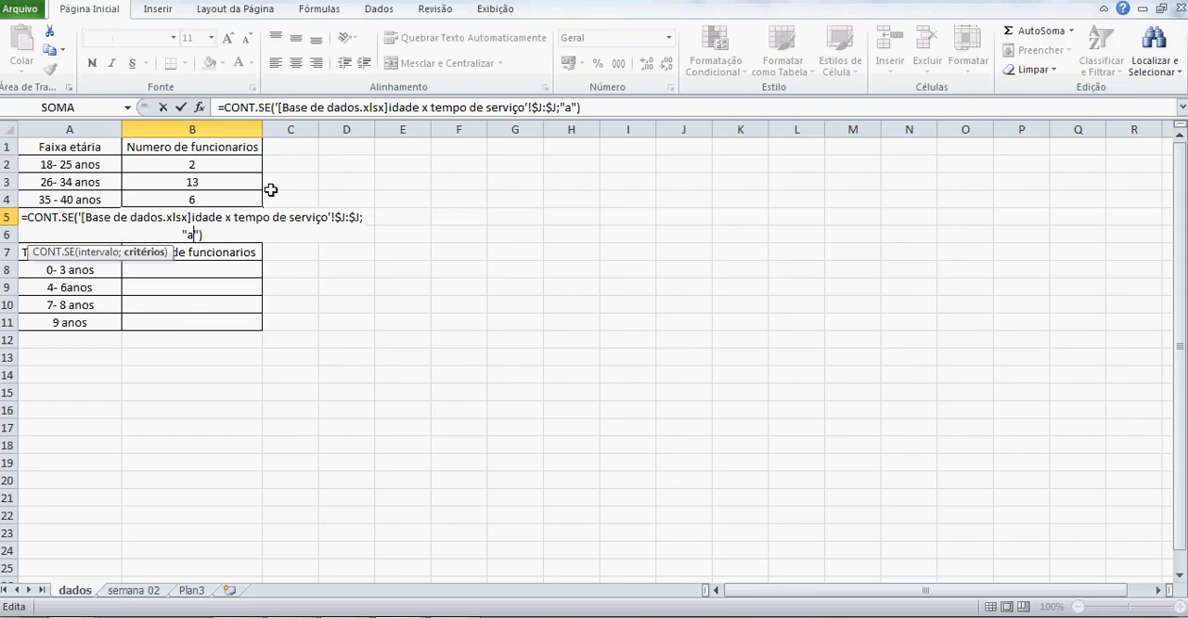
{"action": "key", "text": "BackSpace"}
{"action": "type", "text": "d"}
{"action": "key", "text": "Return"}
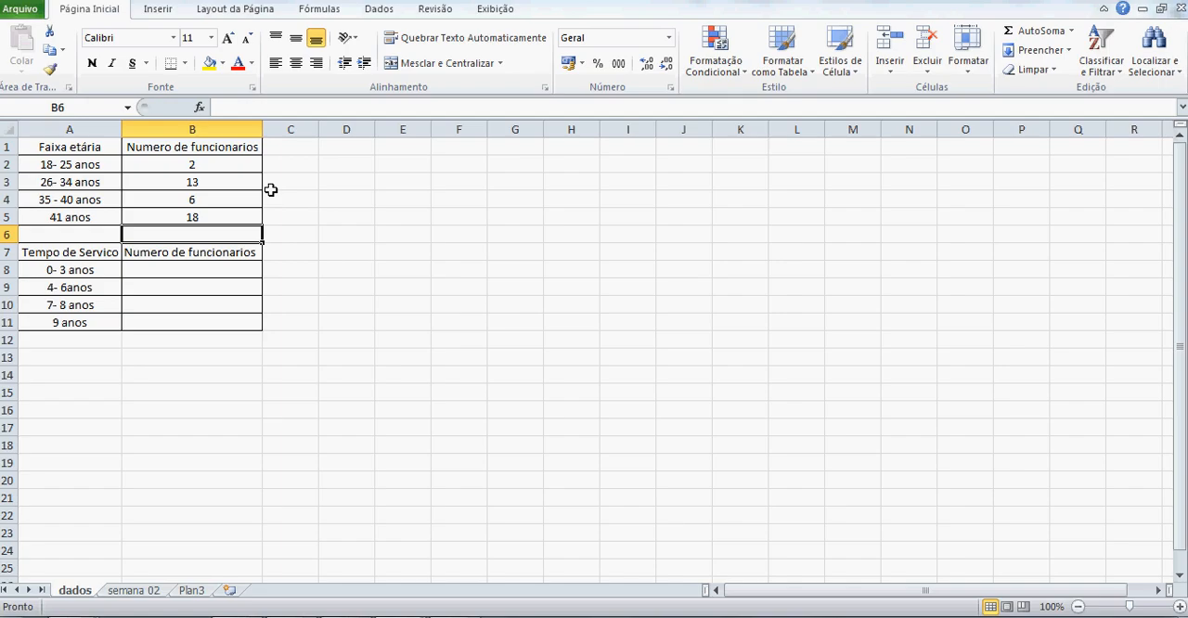
In B8, for the 0-3 anos range, enter a CONT.SE formula counting "x" in column K of the idade x tempo de serviço sheet in Base de dados.
{"action": "key", "text": "Down"}
{"action": "key", "text": "Down"}
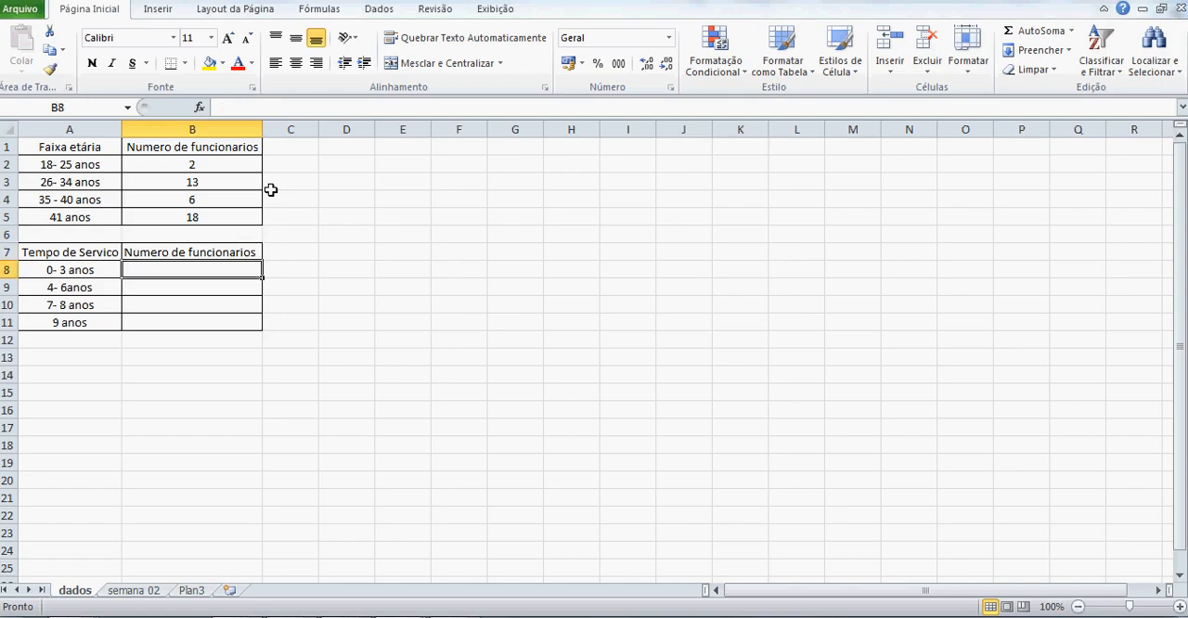
{"action": "type", "text": "=co"}
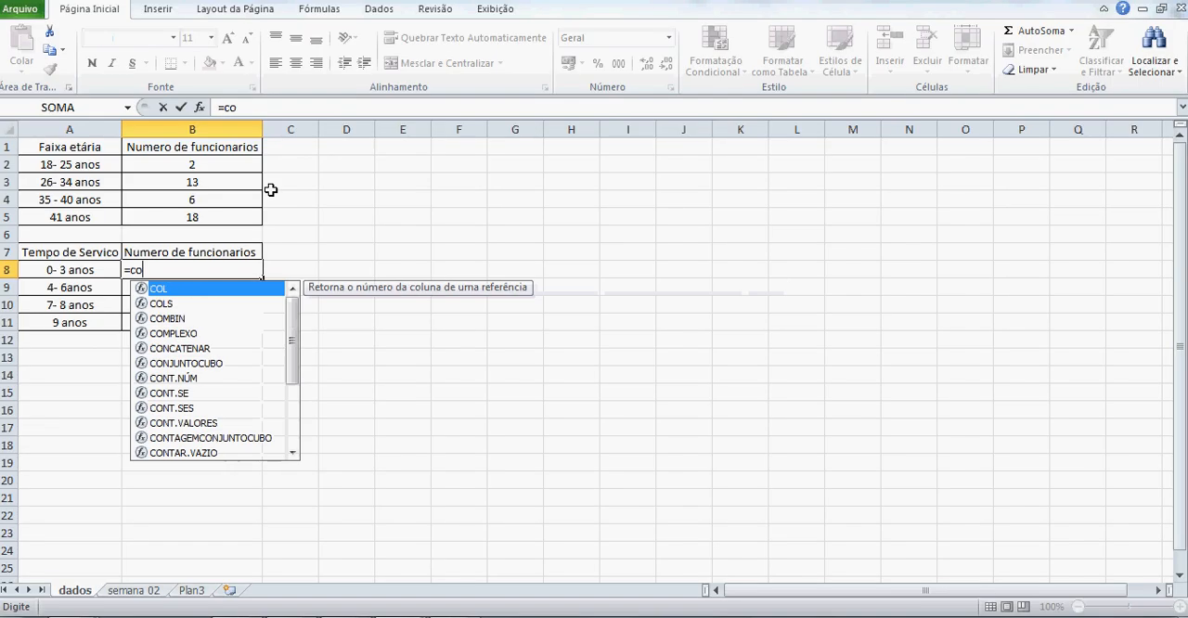
{"action": "type", "text": "nt.se"}
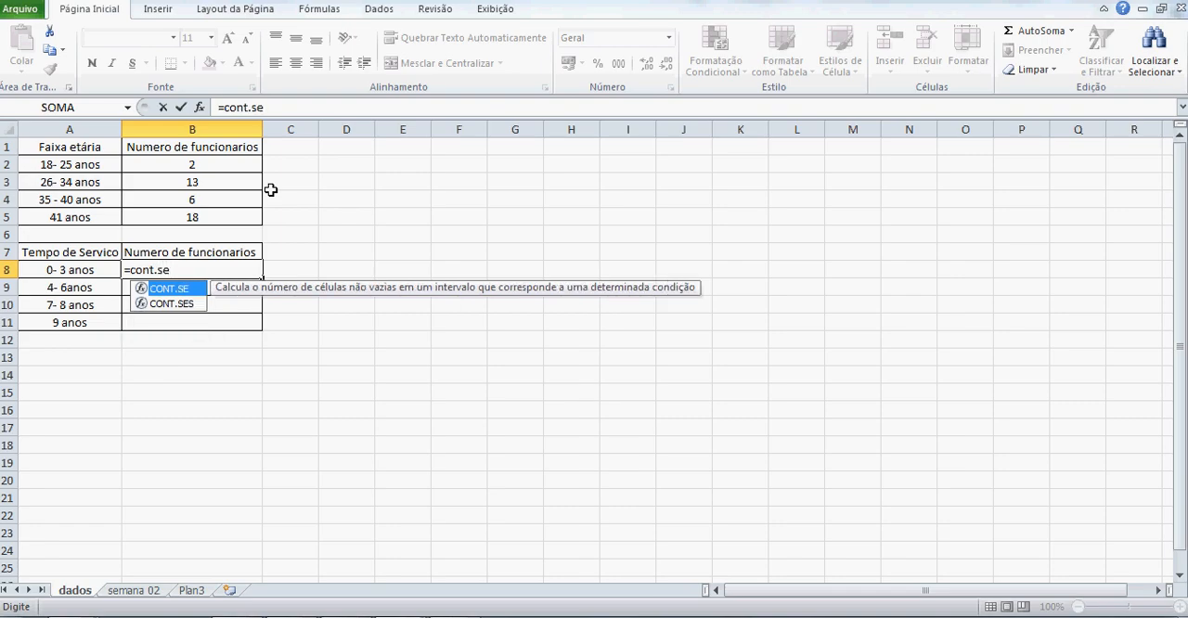
{"action": "key", "text": "Tab"}
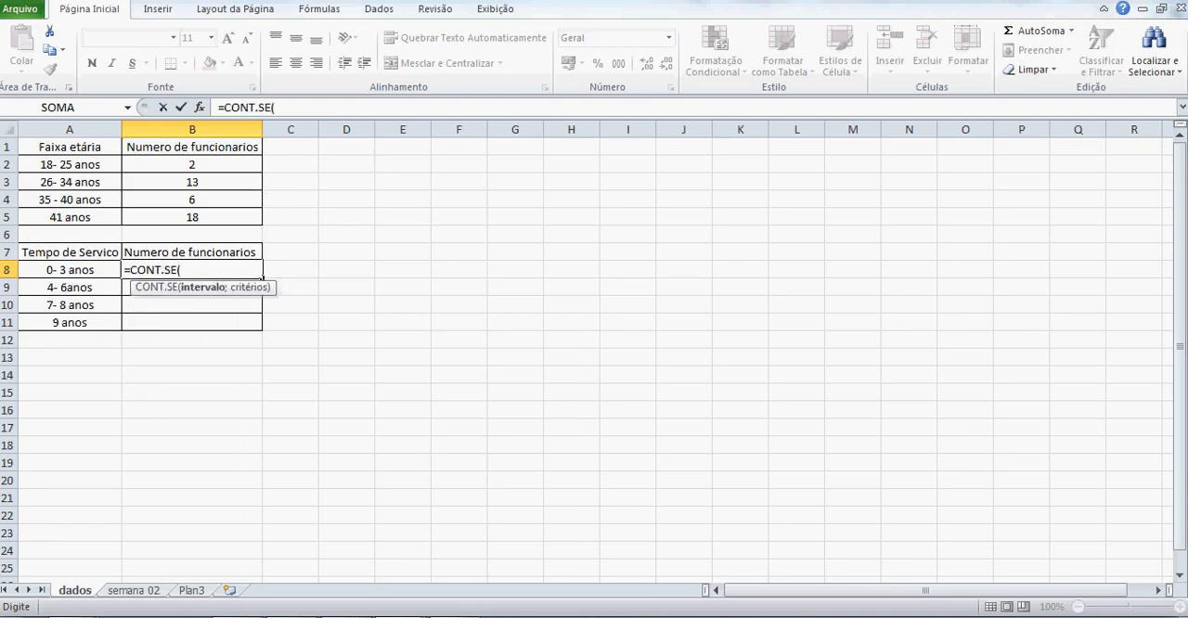
{"action": "left_click", "coordinate": [341, 562]}
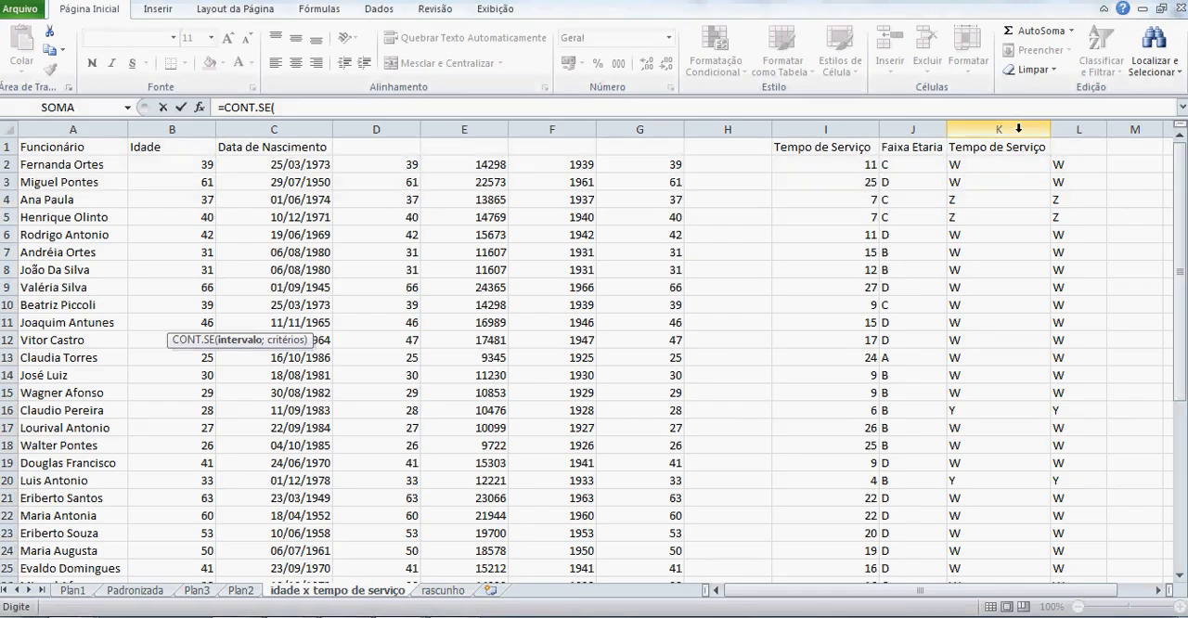
{"action": "left_click", "coordinate": [1018, 129]}
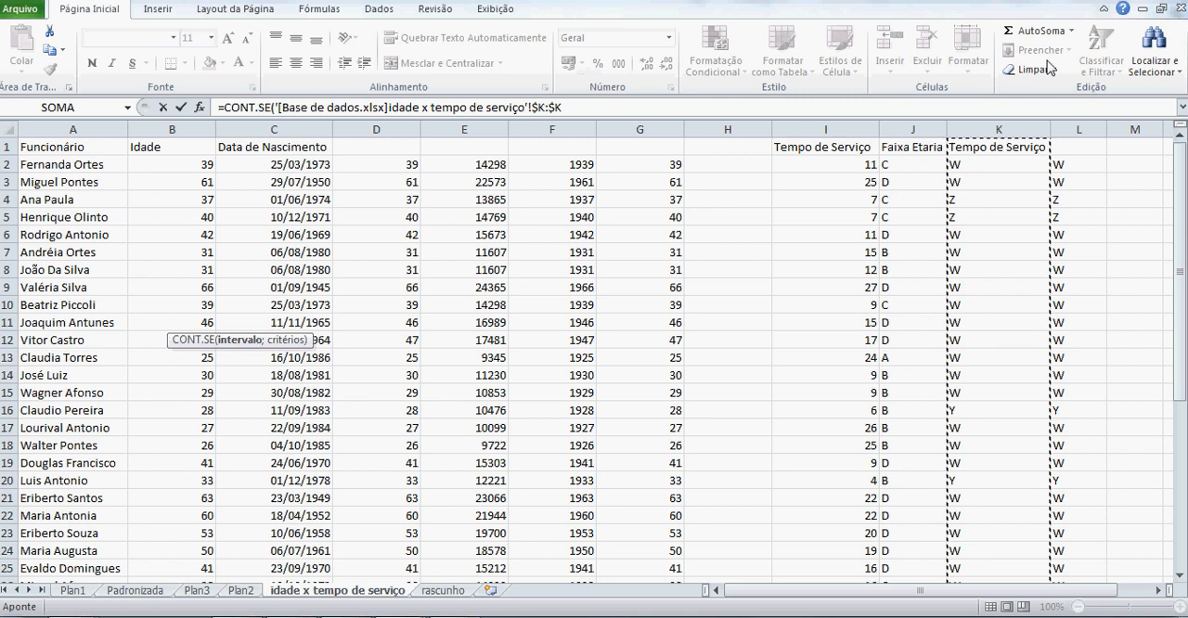
{"action": "type", "text": ";"}
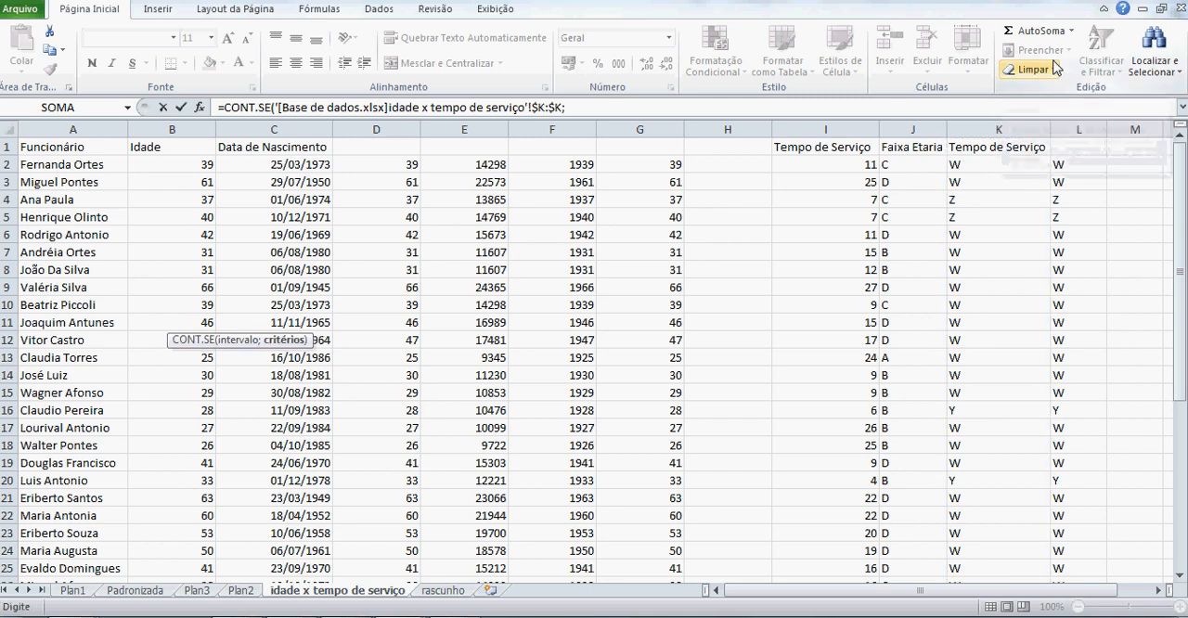
{"action": "type", "text": "\"x"}
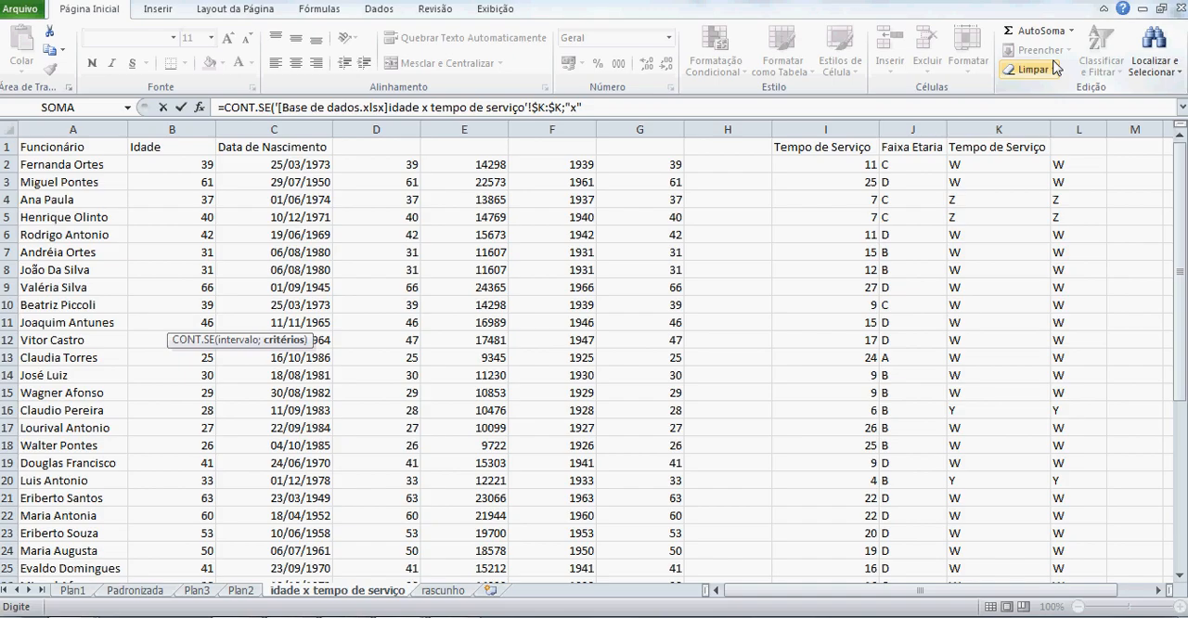
{"action": "type", "text": "\")"}
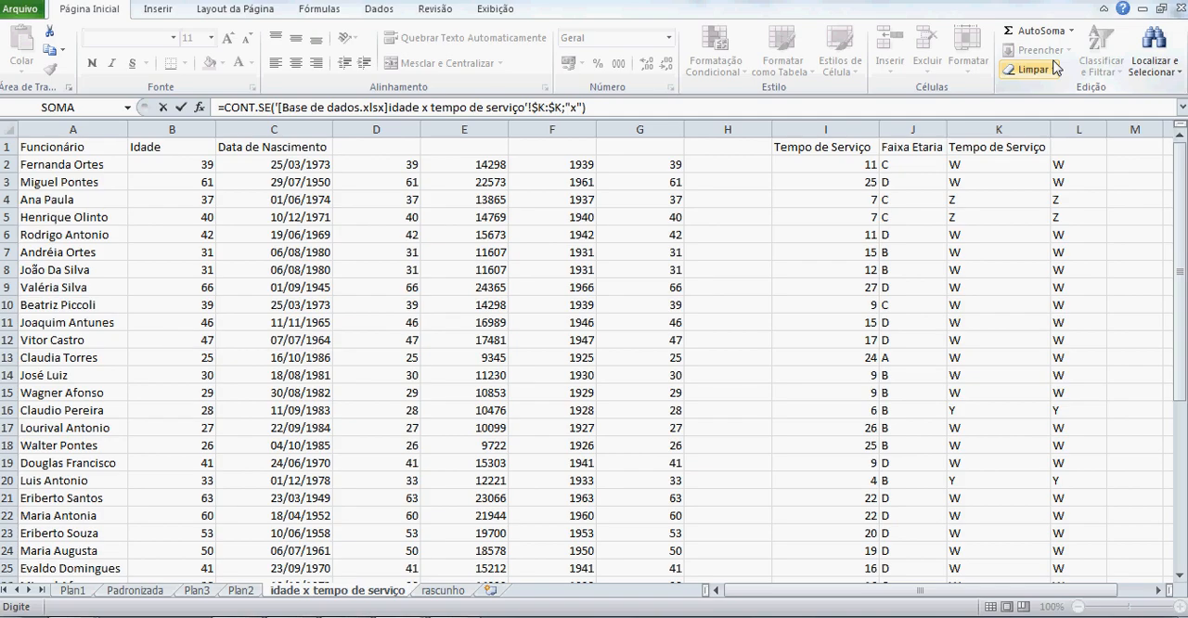
{"action": "key", "text": "Return"}
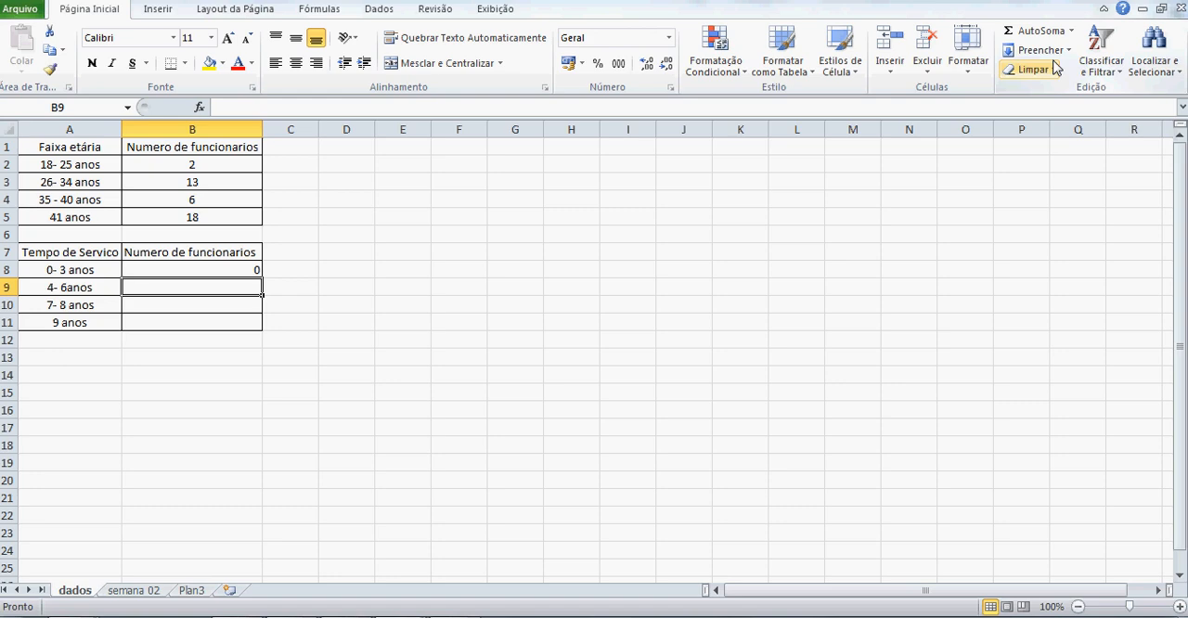
Check the Tempo de Serviço column in the Base de dados workbook for employees with 0 to 3 years, and return to the dados sheet.
{"action": "left_click", "coordinate": [454, 616]}
{"action": "left_click", "coordinate": [384, 557]}
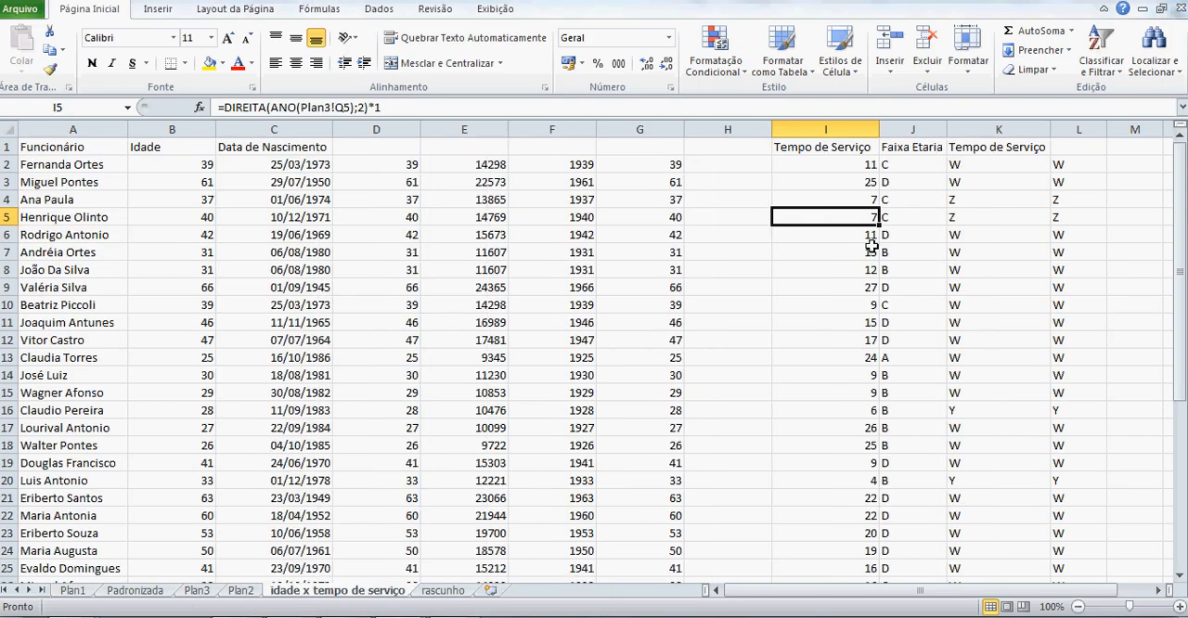
{"action": "scroll", "coordinate": [872, 243], "scroll_direction": "down", "scroll_amount": 2}
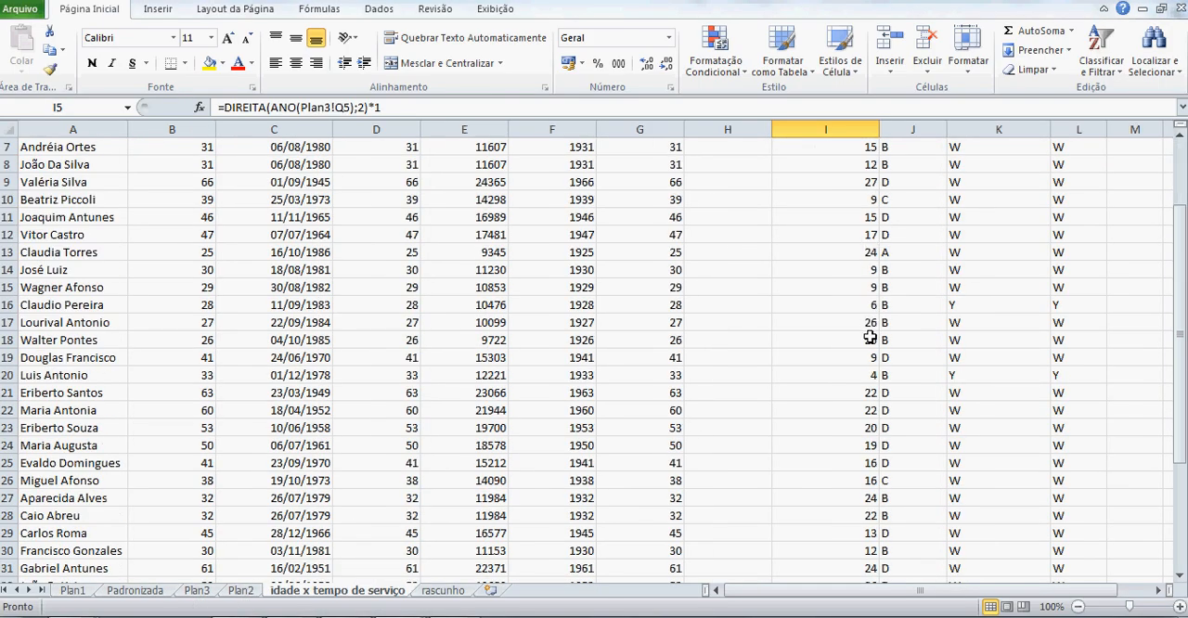
{"action": "scroll", "coordinate": [871, 338], "scroll_direction": "down", "scroll_amount": 2}
{"action": "scroll", "coordinate": [871, 338], "scroll_direction": "down", "scroll_amount": 1}
{"action": "scroll", "coordinate": [873, 338], "scroll_direction": "up", "scroll_amount": 5}
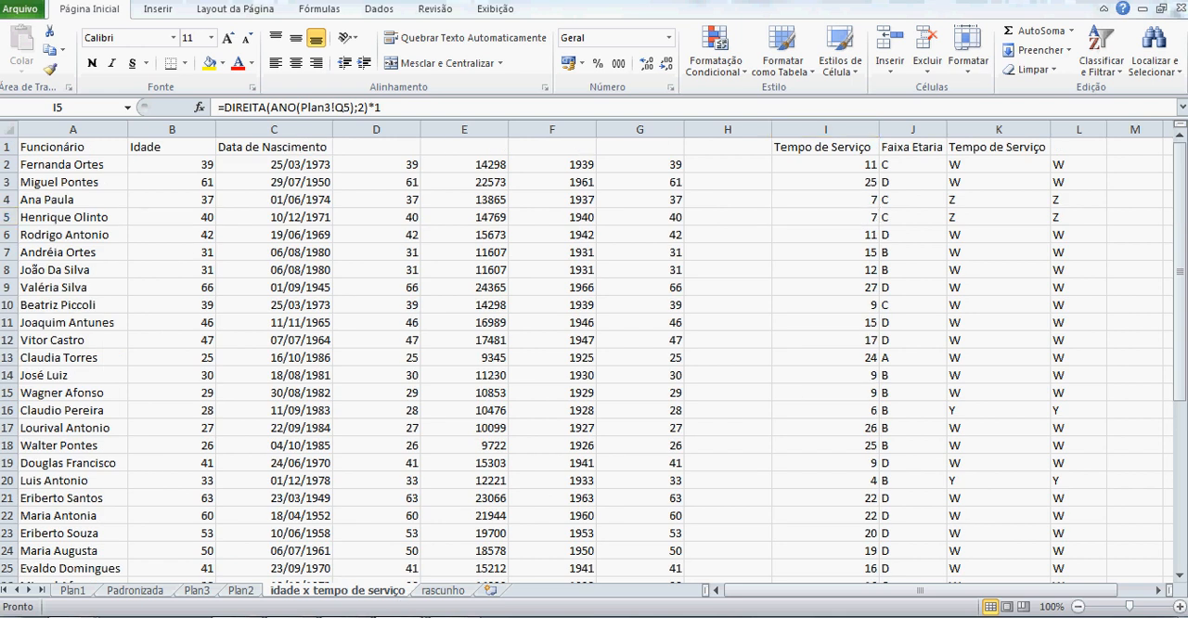
{"action": "left_click", "coordinate": [472, 555]}
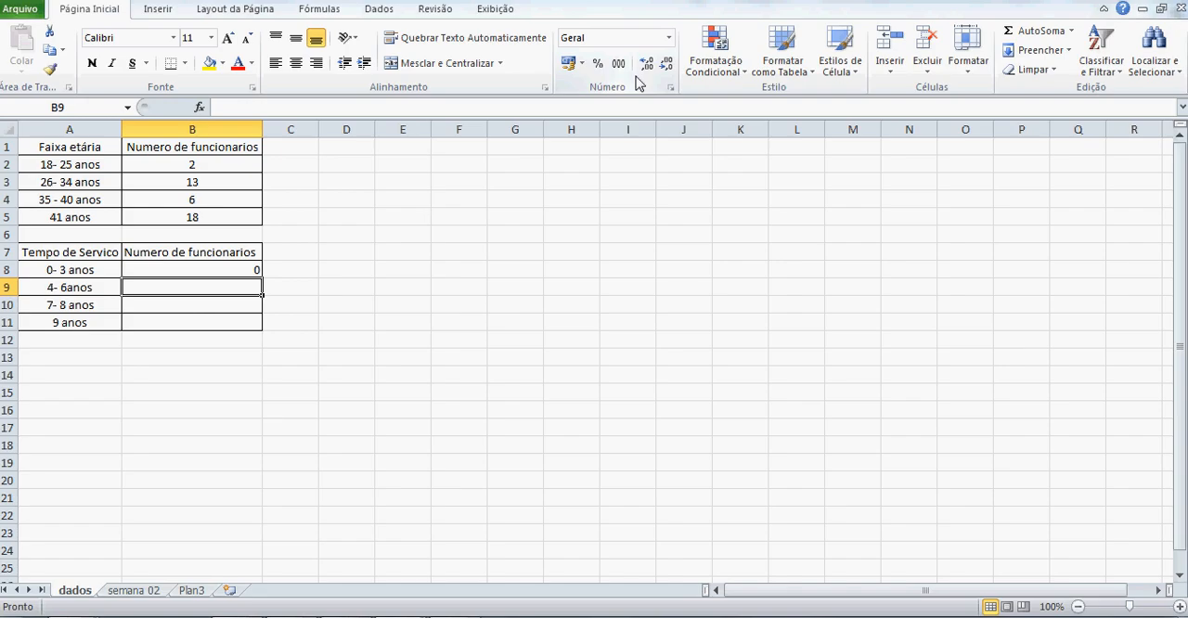
Copy the CONT.SE formula from B8 into B9 of the Tempo de Servico table.
{"action": "key", "text": "Up"}
{"action": "key", "text": "ctrl+c"}
{"action": "key", "text": "Down"}
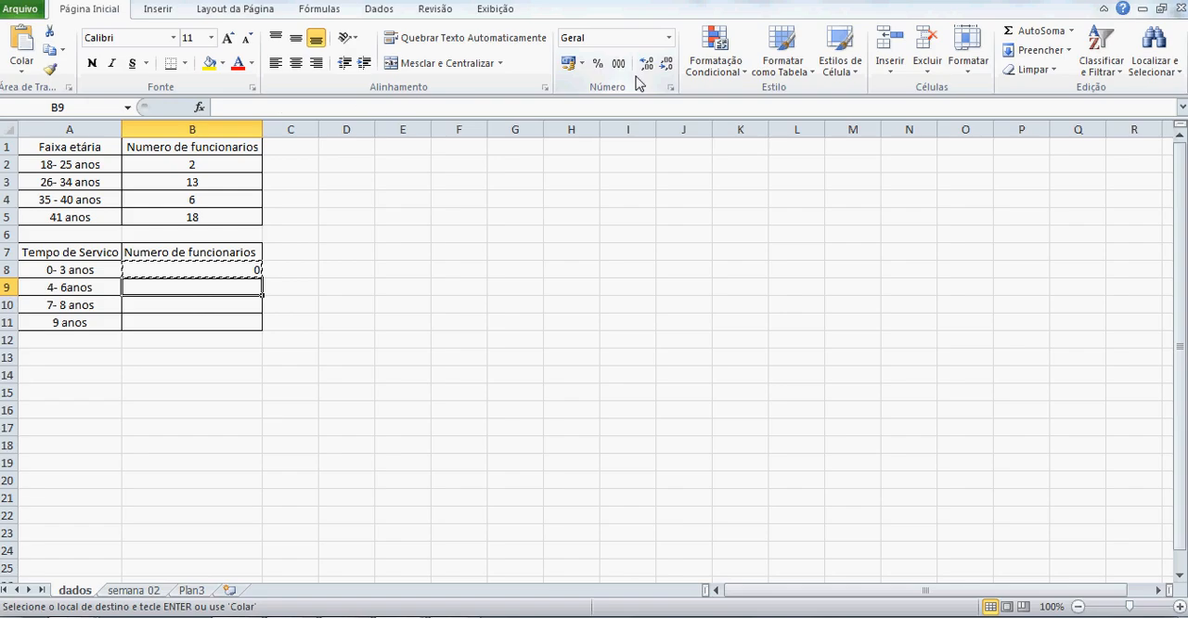
{"action": "key", "text": "ctrl+v"}
{"action": "key", "text": "Escape"}
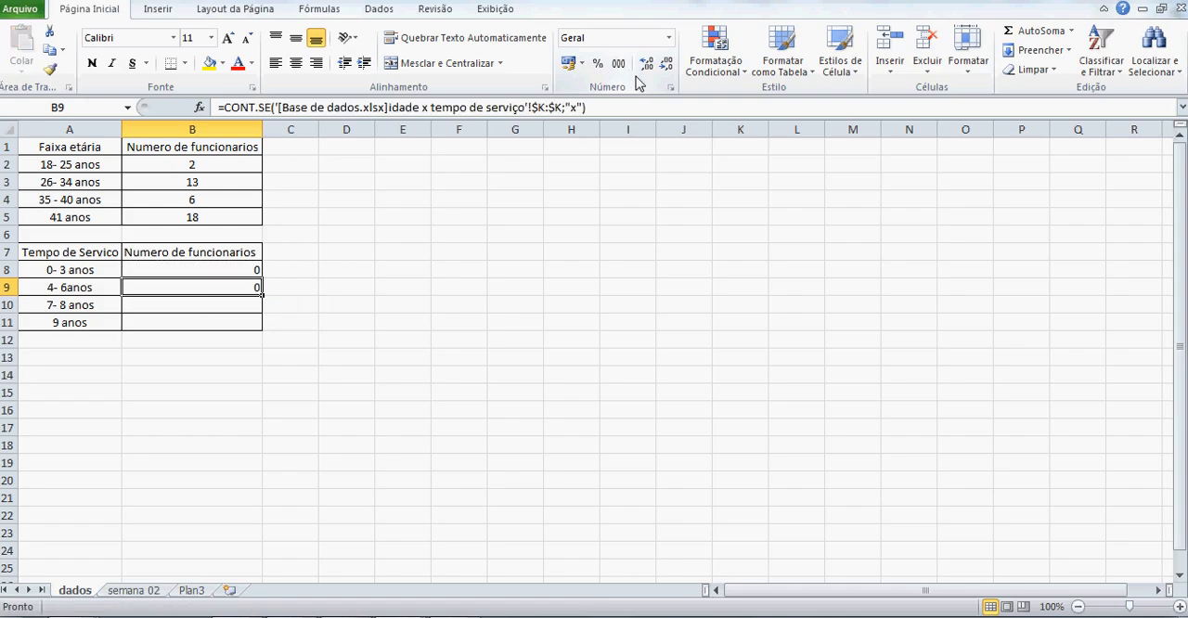
Change the CONT.SE criterion in B9, for the 4-6 anos range, to "y".
{"action": "key", "text": "F2"}
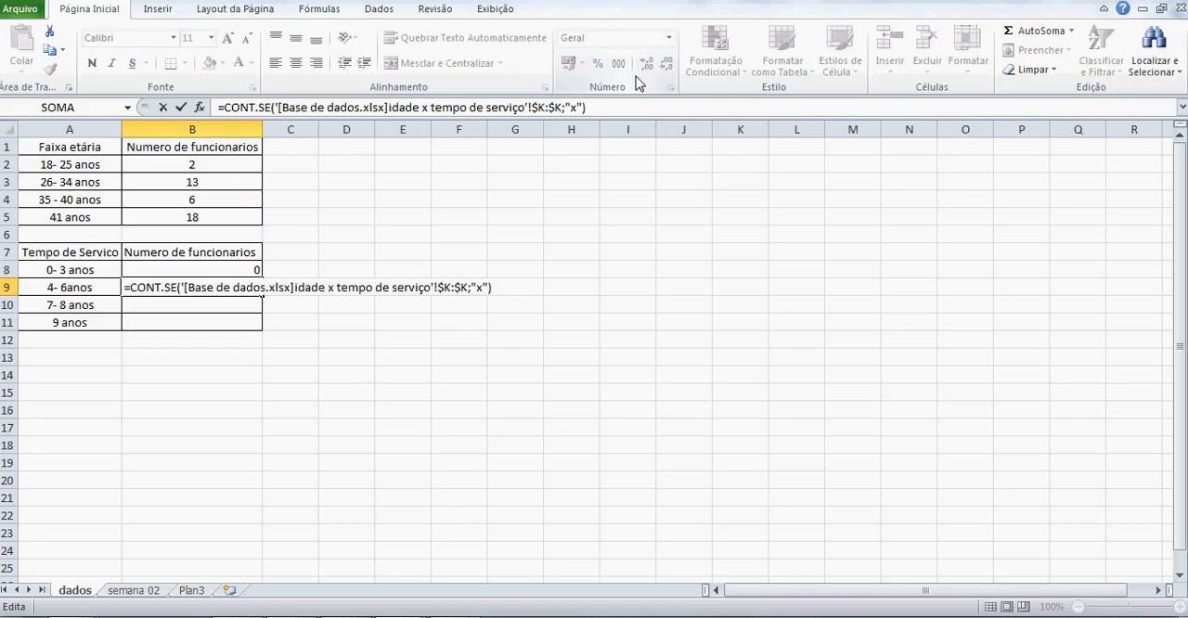
{"action": "key", "text": "Left"}
{"action": "key", "text": "BackSpace"}
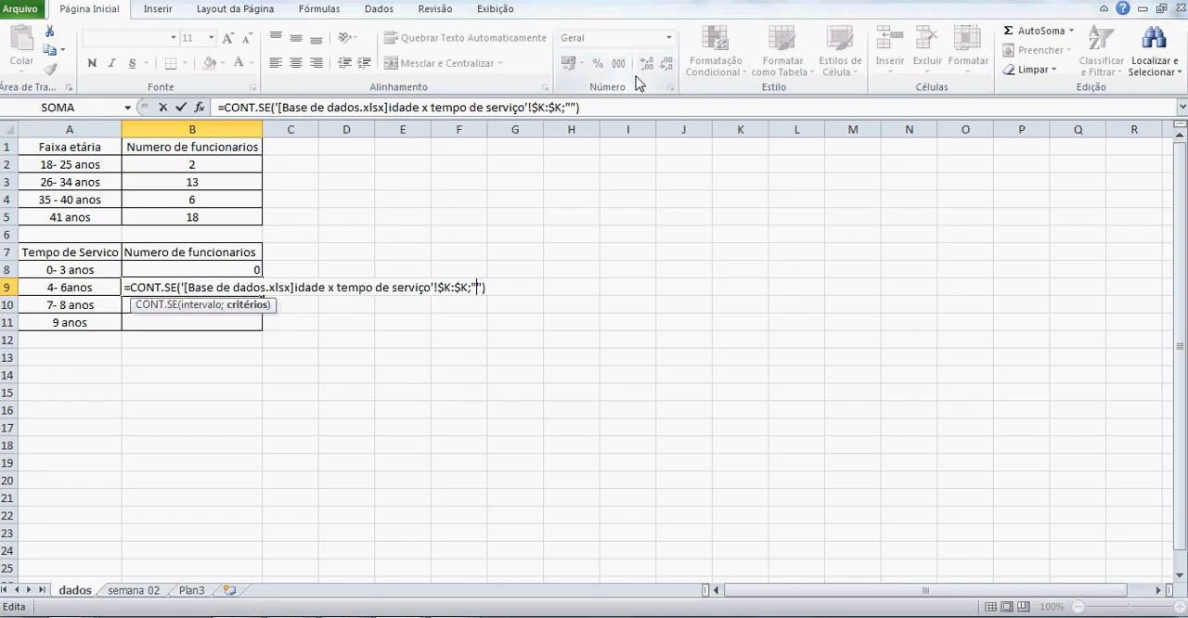
{"action": "type", "text": "y"}
{"action": "key", "text": "Return"}
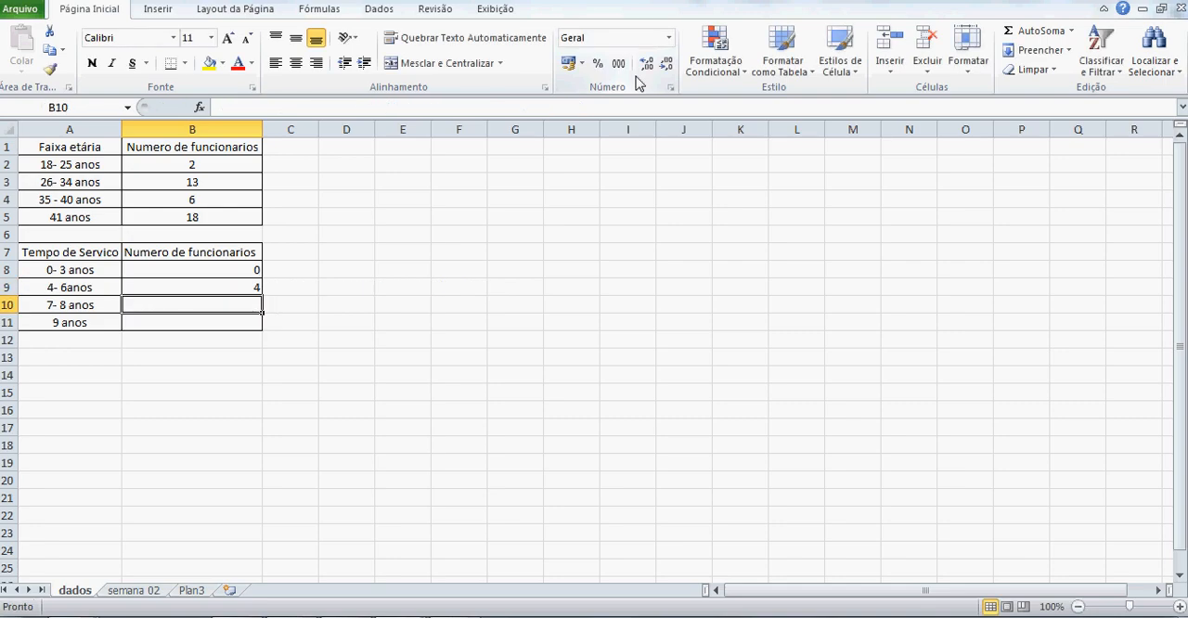
Verify the 4-6 anos count in the Base de dados workbook by selecting Tempo de Serviço cells I20, I35, I34 and I16 together.
{"action": "key", "text": "alt+Tab"}
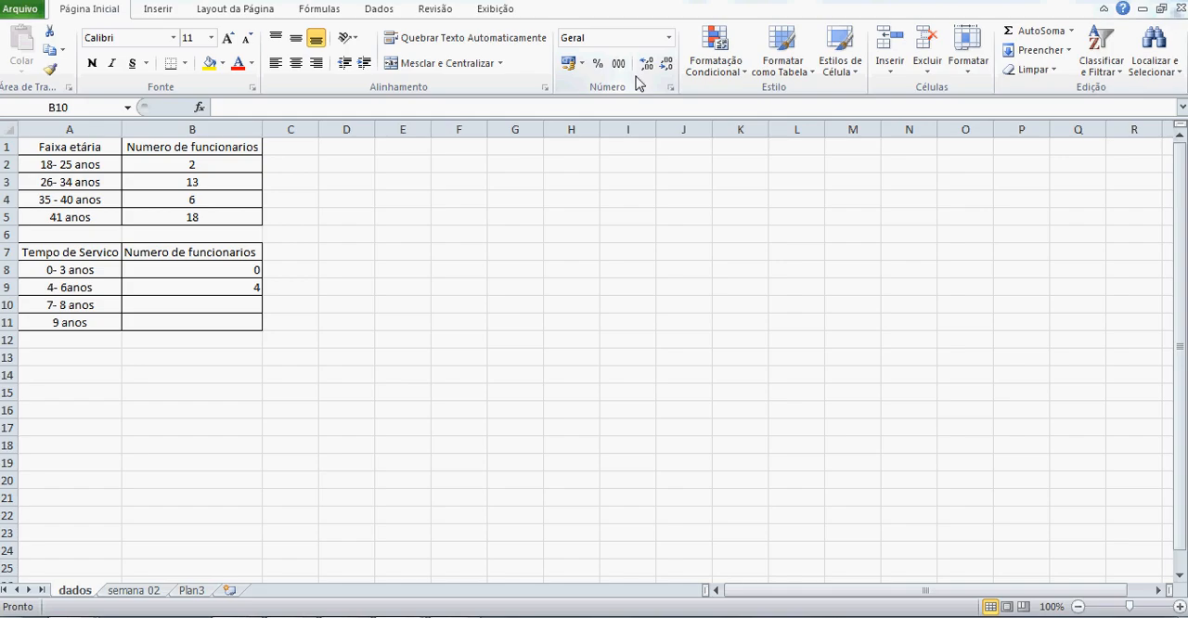
{"action": "key", "text": "alt+Tab"}
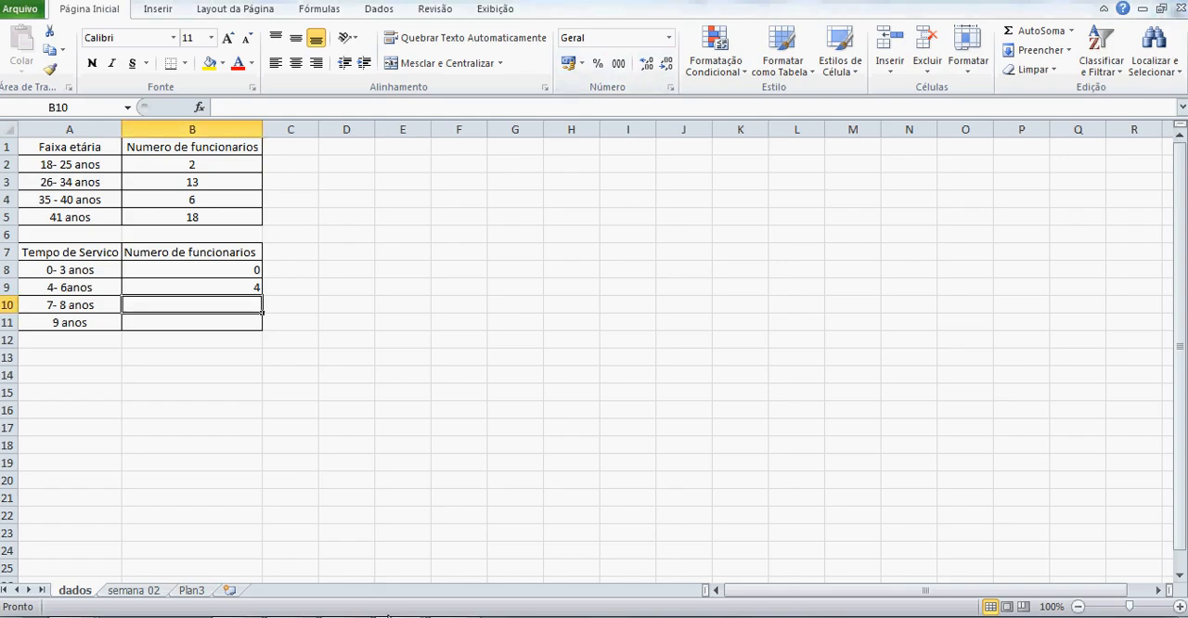
{"action": "left_click", "coordinate": [389, 617]}
{"action": "left_click", "coordinate": [363, 554]}
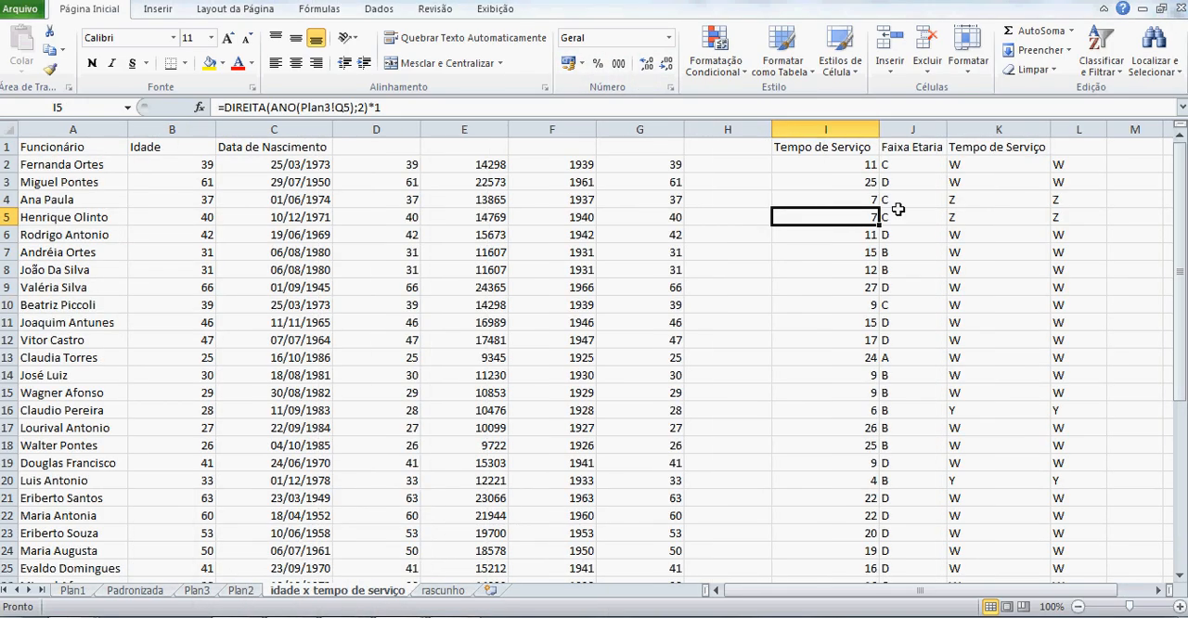
{"action": "scroll", "coordinate": [903, 240], "scroll_direction": "down", "scroll_amount": 1}
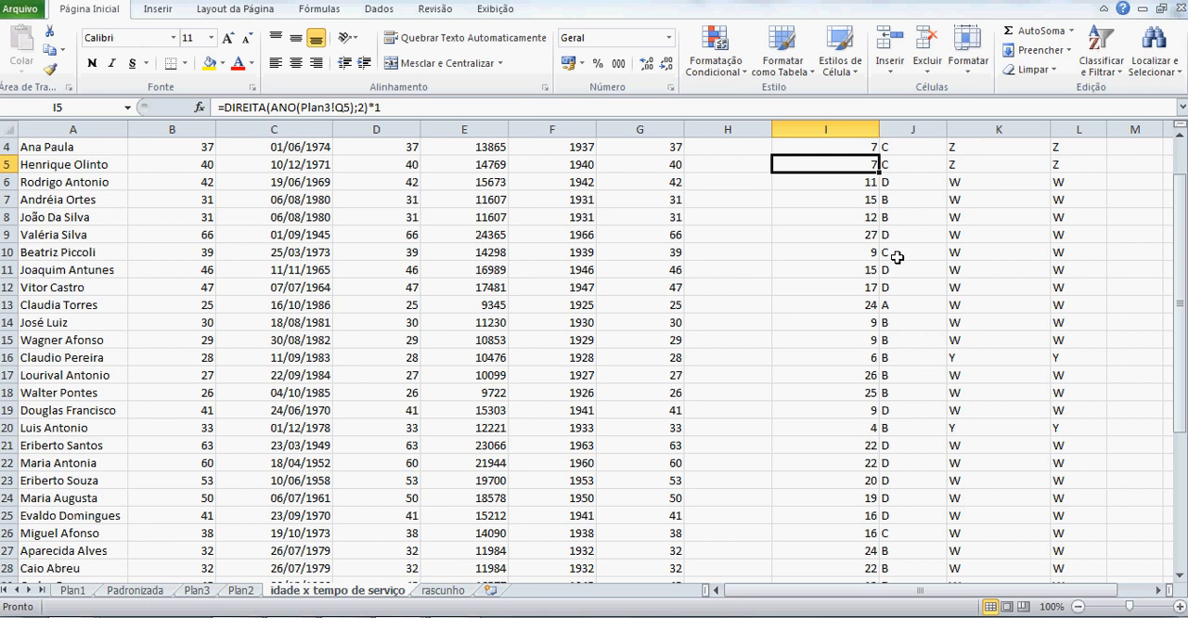
{"action": "scroll", "coordinate": [898, 257], "scroll_direction": "down", "scroll_amount": 2}
{"action": "left_click", "coordinate": [854, 325]}
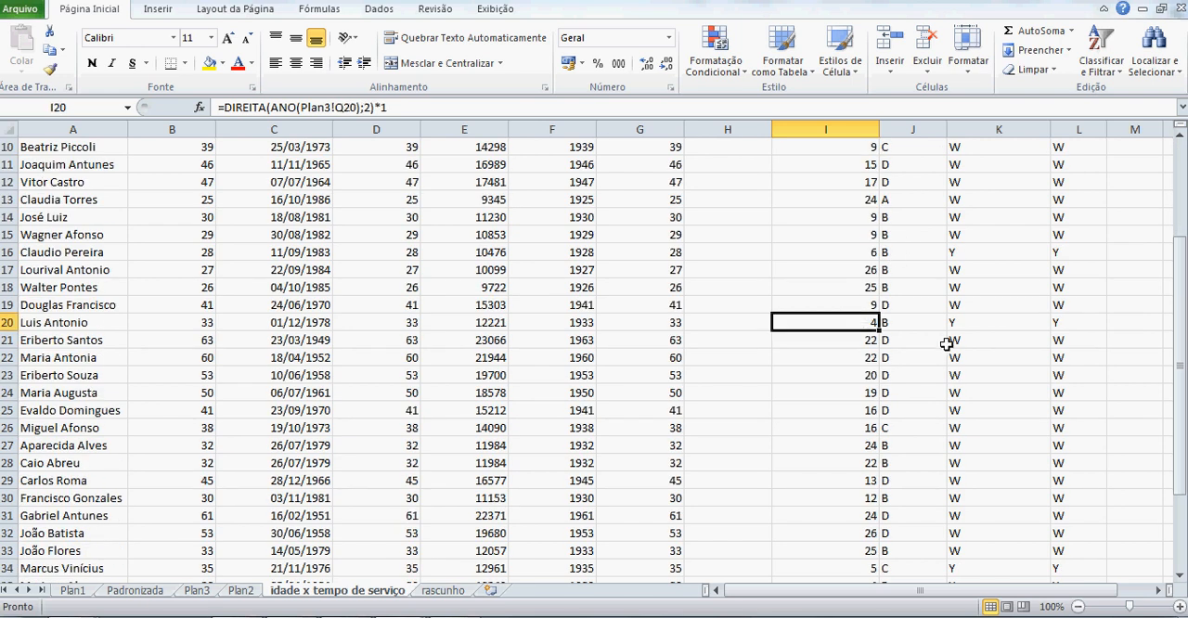
{"action": "scroll", "coordinate": [946, 345], "scroll_direction": "down", "scroll_amount": 2}
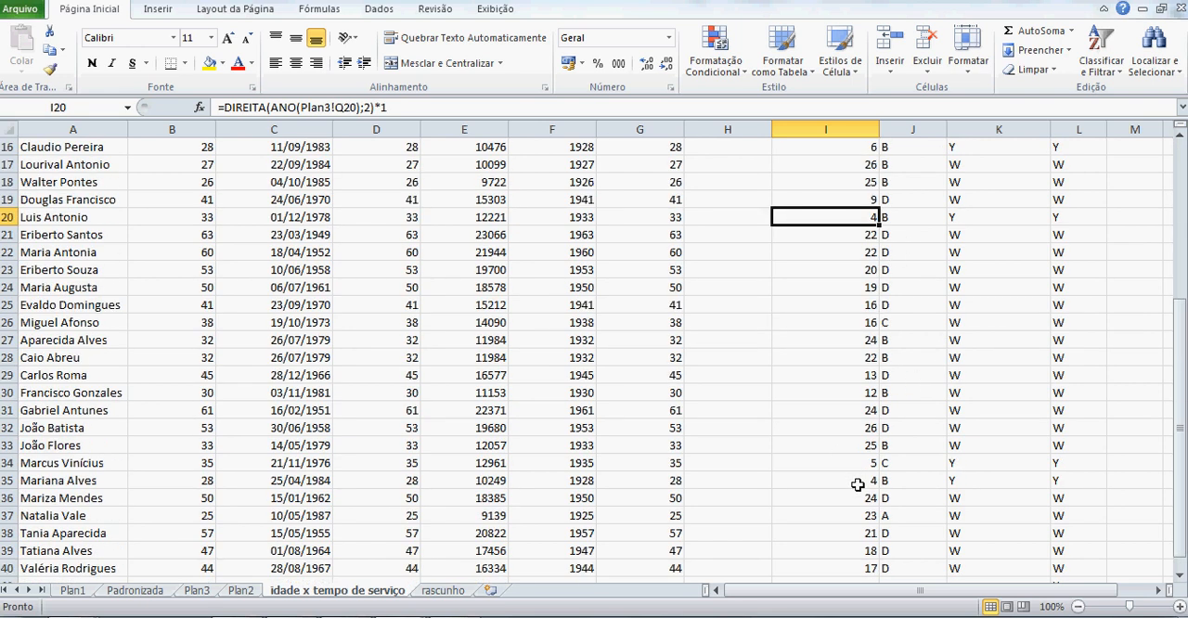
{"action": "left_click", "coordinate": [858, 483], "text": "ctrl"}
{"action": "left_click", "coordinate": [863, 462], "text": "ctrl"}
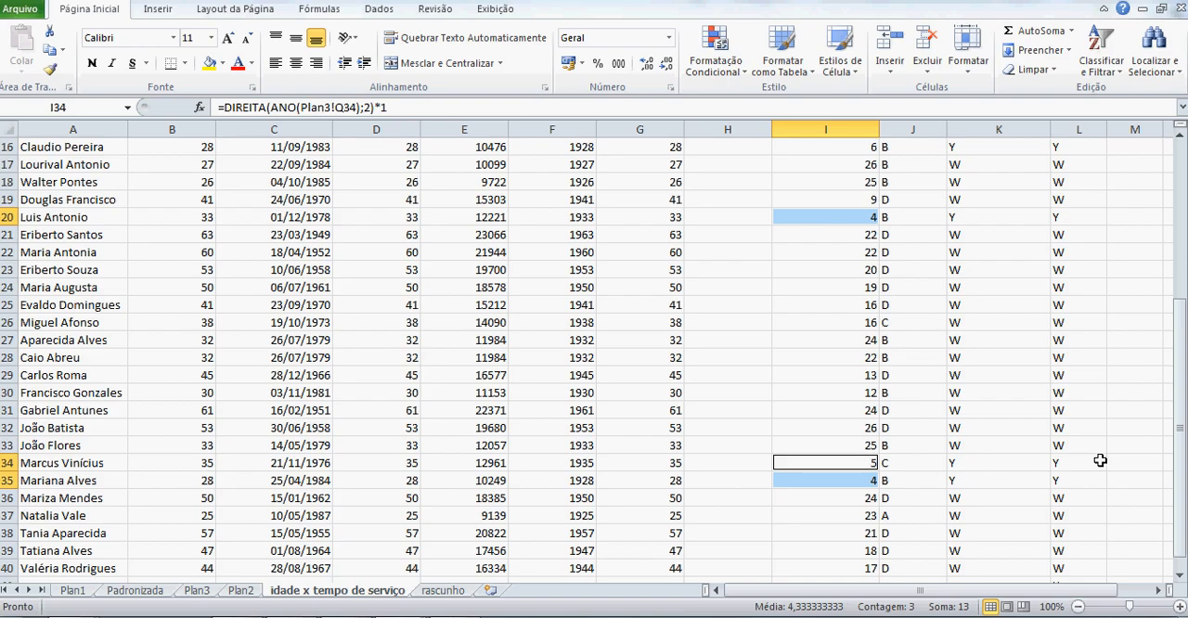
{"action": "scroll", "coordinate": [1100, 460], "scroll_direction": "down", "scroll_amount": 2}
{"action": "scroll", "coordinate": [1100, 461], "scroll_direction": "up", "scroll_amount": 3}
{"action": "scroll", "coordinate": [1100, 460], "scroll_direction": "up", "scroll_amount": 3}
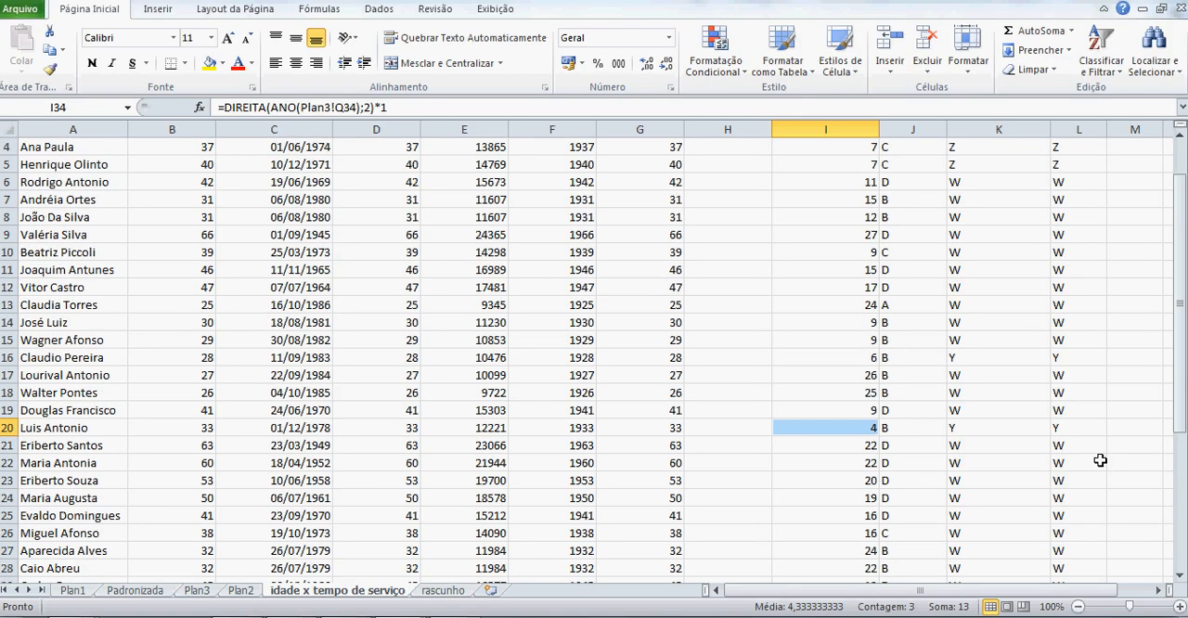
{"action": "scroll", "coordinate": [1101, 460], "scroll_direction": "up", "scroll_amount": 1}
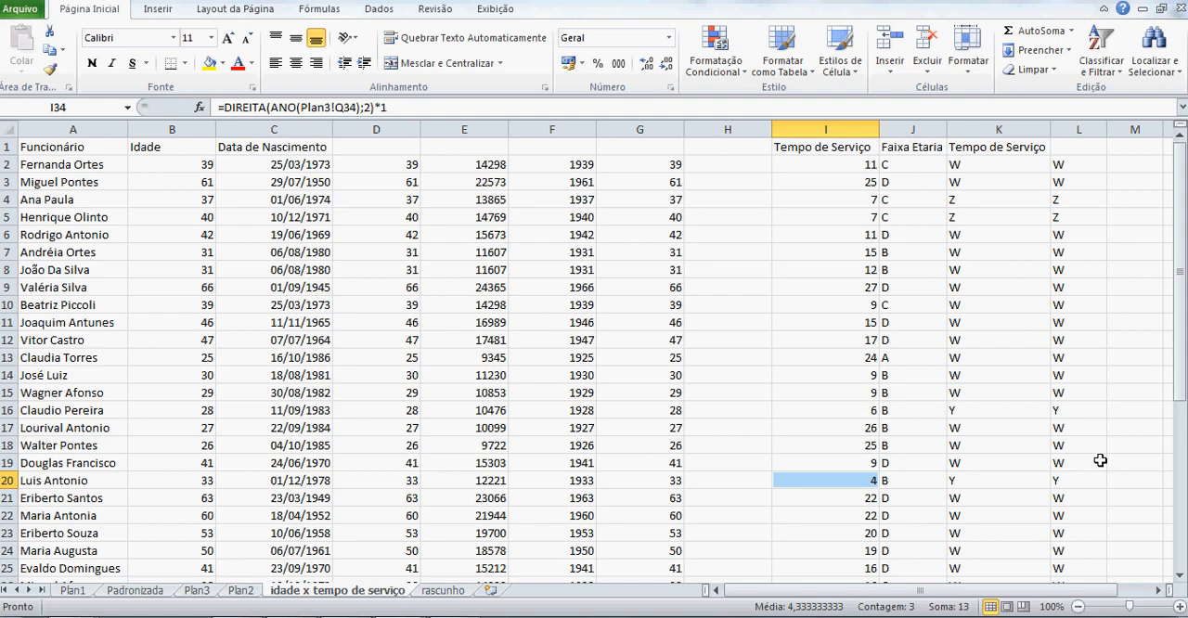
{"action": "scroll", "coordinate": [1100, 460], "scroll_direction": "down", "scroll_amount": 1}
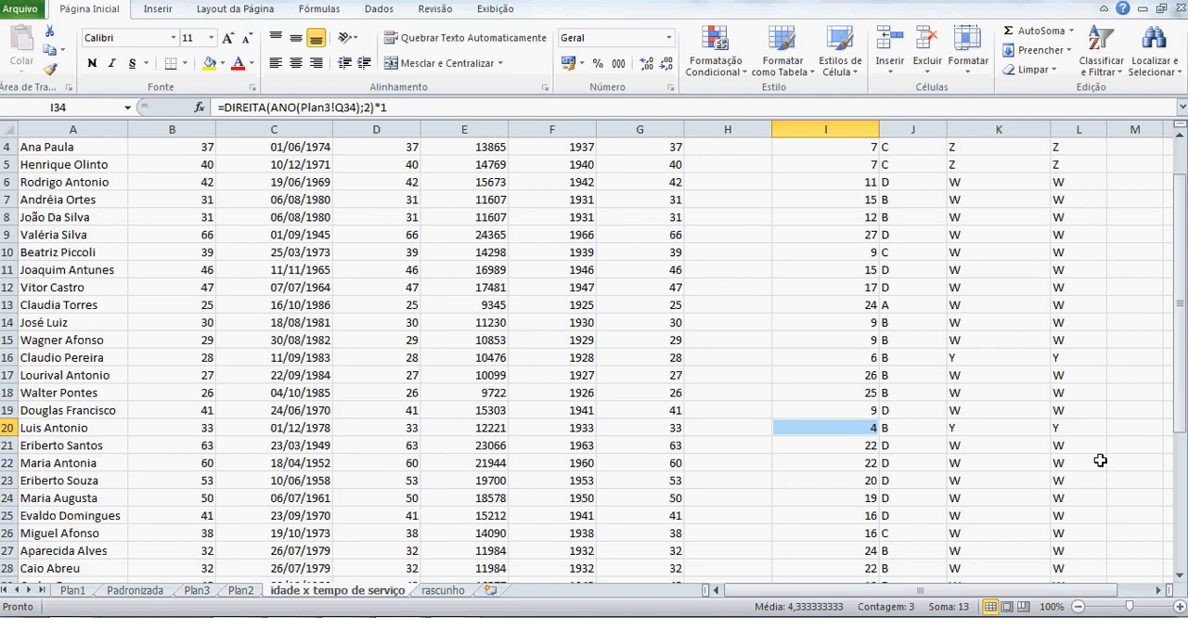
{"action": "left_click", "coordinate": [868, 358], "text": "ctrl"}
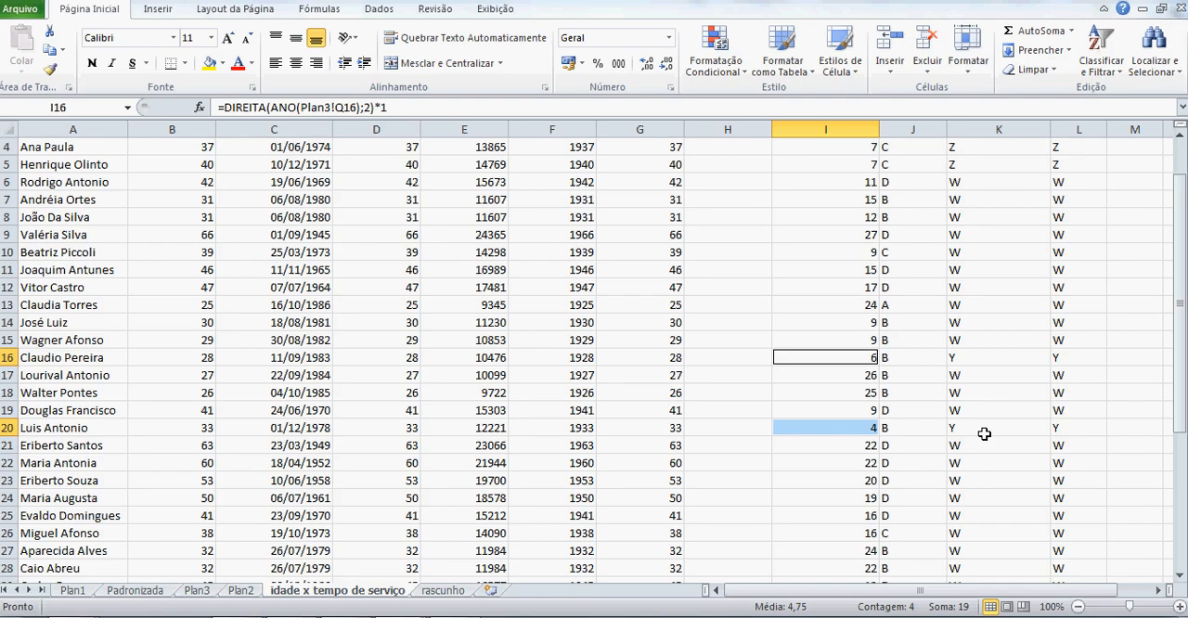
{"action": "scroll", "coordinate": [984, 434], "scroll_direction": "down", "scroll_amount": 4}
{"action": "scroll", "coordinate": [984, 433], "scroll_direction": "up", "scroll_amount": 5}
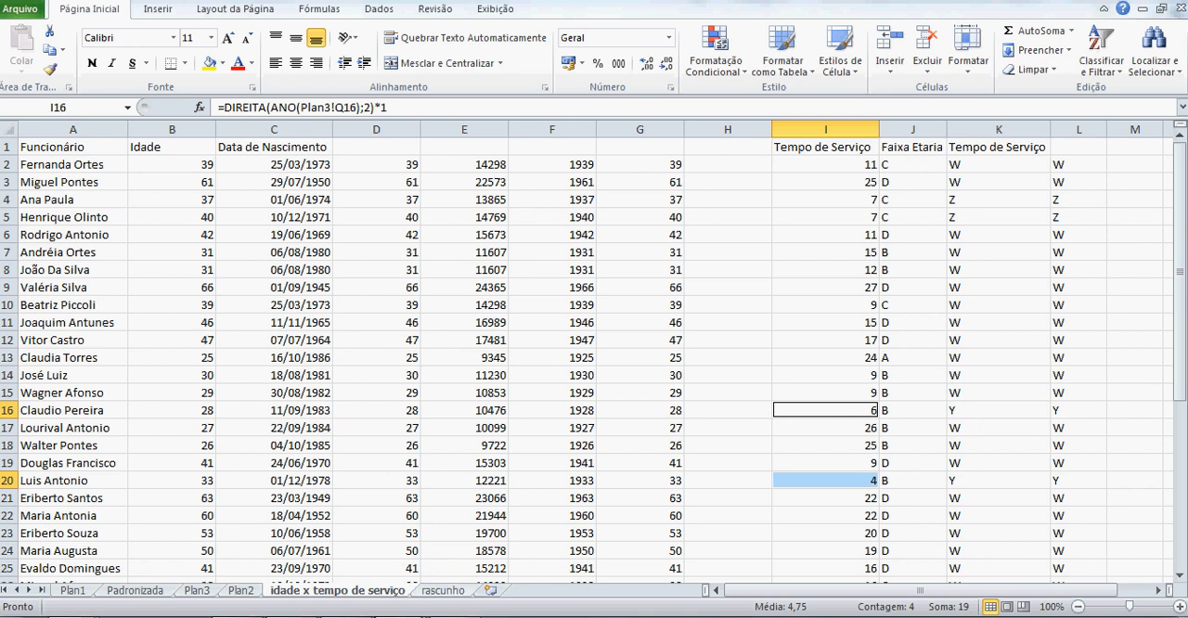
{"action": "mouse_move", "coordinate": [436, 616]}
{"action": "left_click", "coordinate": [455, 566]}
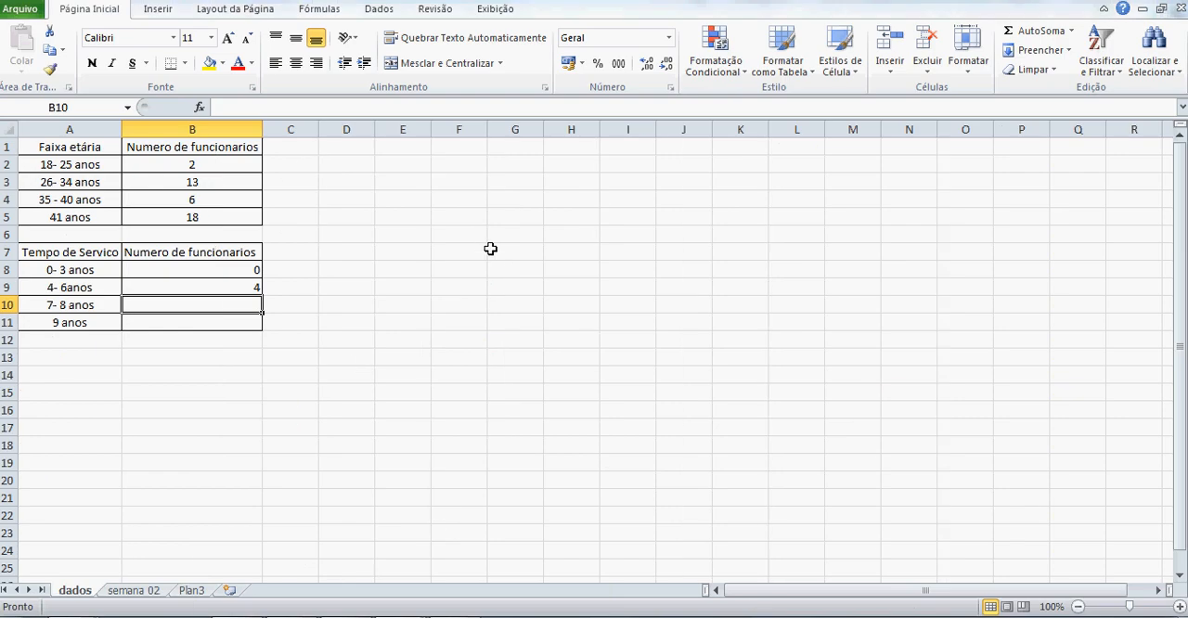
Copy the CONT.SE formula from B9 into cells B10 and B11 of the Tempo de Servico table.
{"action": "key", "text": "Up"}
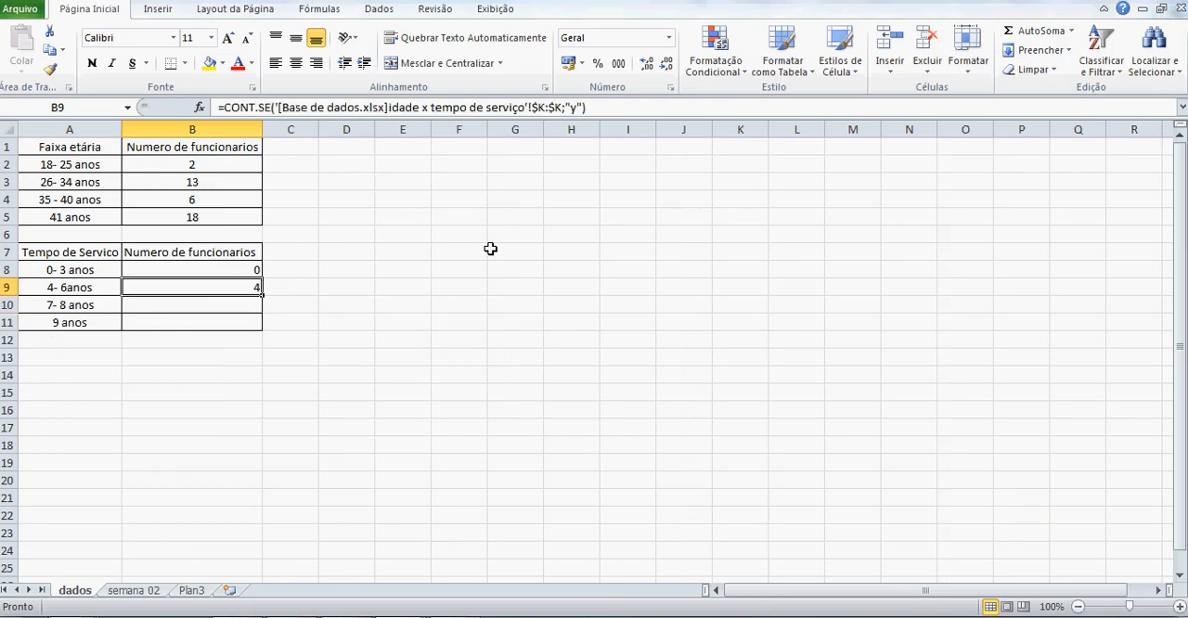
{"action": "key", "text": "ctrl+c"}
{"action": "key", "text": "Down"}
{"action": "key", "text": "Down"}
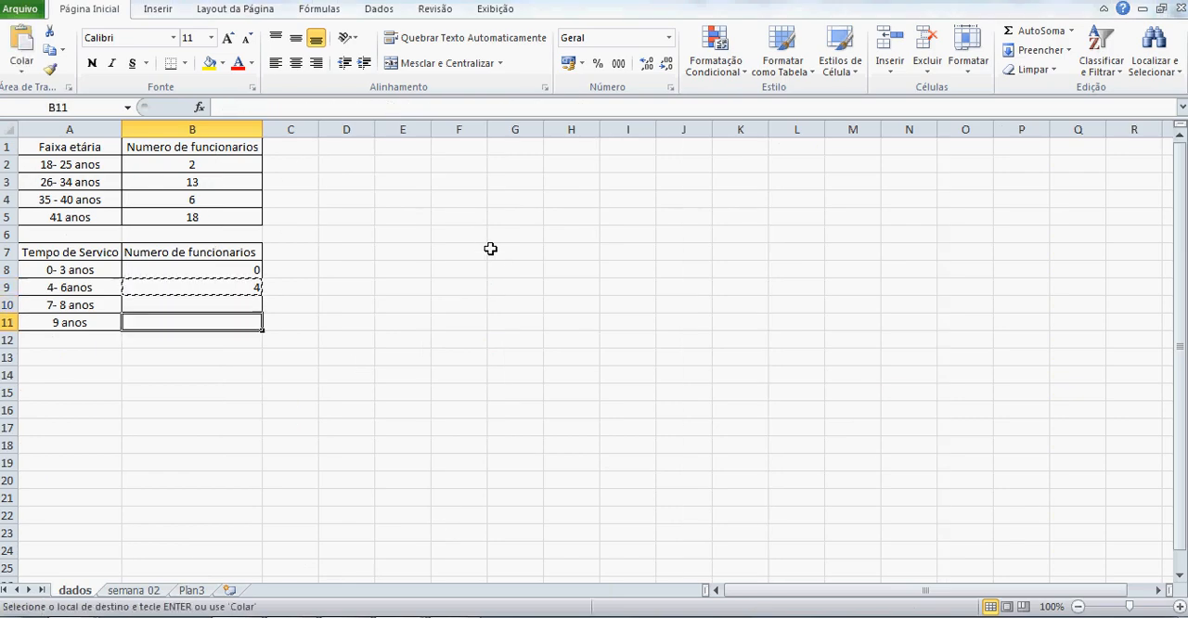
{"action": "key", "text": "Up"}
{"action": "key", "text": "shift+Down"}
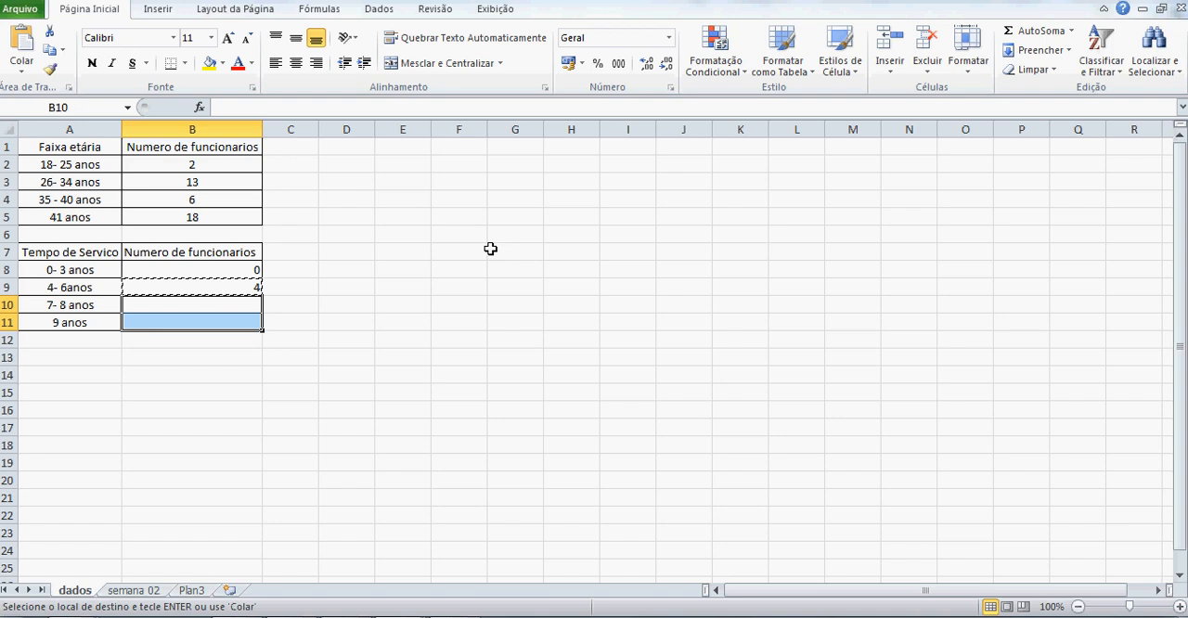
{"action": "key", "text": "ctrl+v"}
{"action": "key", "text": "Escape"}
Change the CONT.SE criterion in B10, for the 7-8 anos range, to "z".
{"action": "key", "text": "shift+Up"}
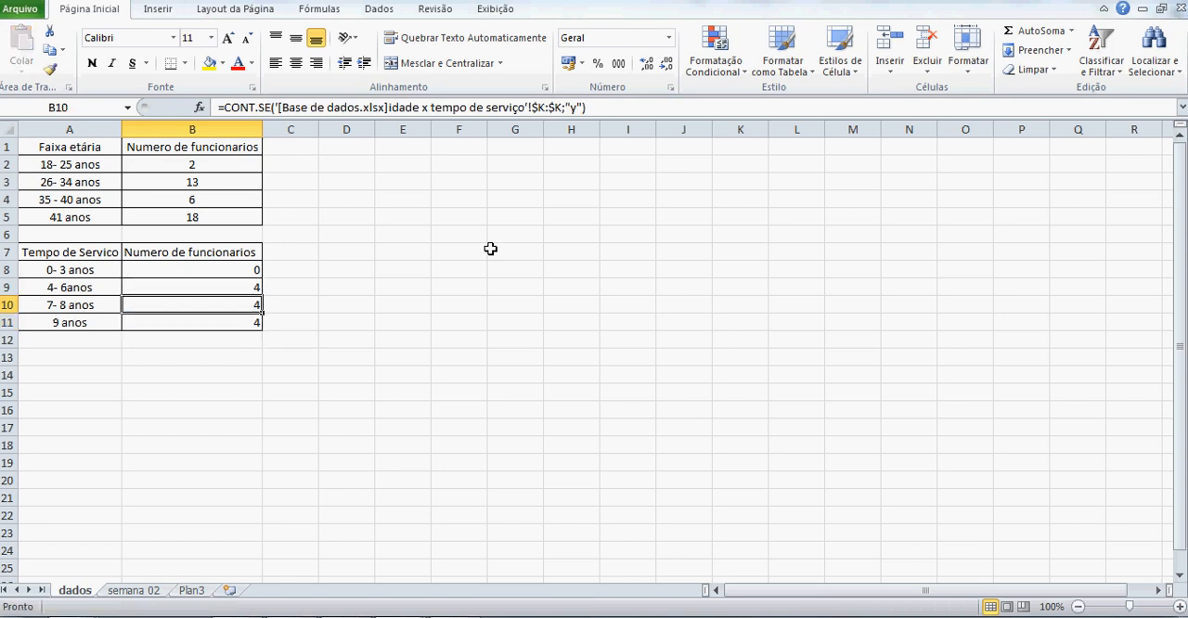
{"action": "key", "text": "F2"}
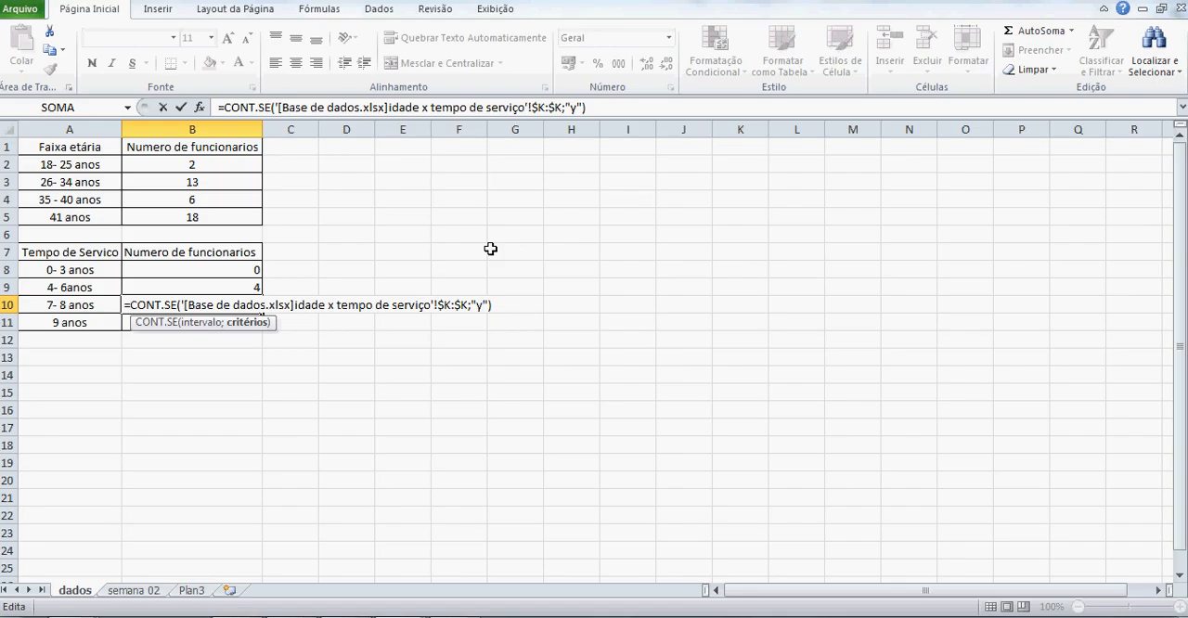
{"action": "key", "text": "BackSpace"}
{"action": "type", "text": "z"}
{"action": "key", "text": "Return"}
Change the CONT.SE criterion in B11, for the 9 anos range, to "w".
{"action": "key", "text": "F2"}
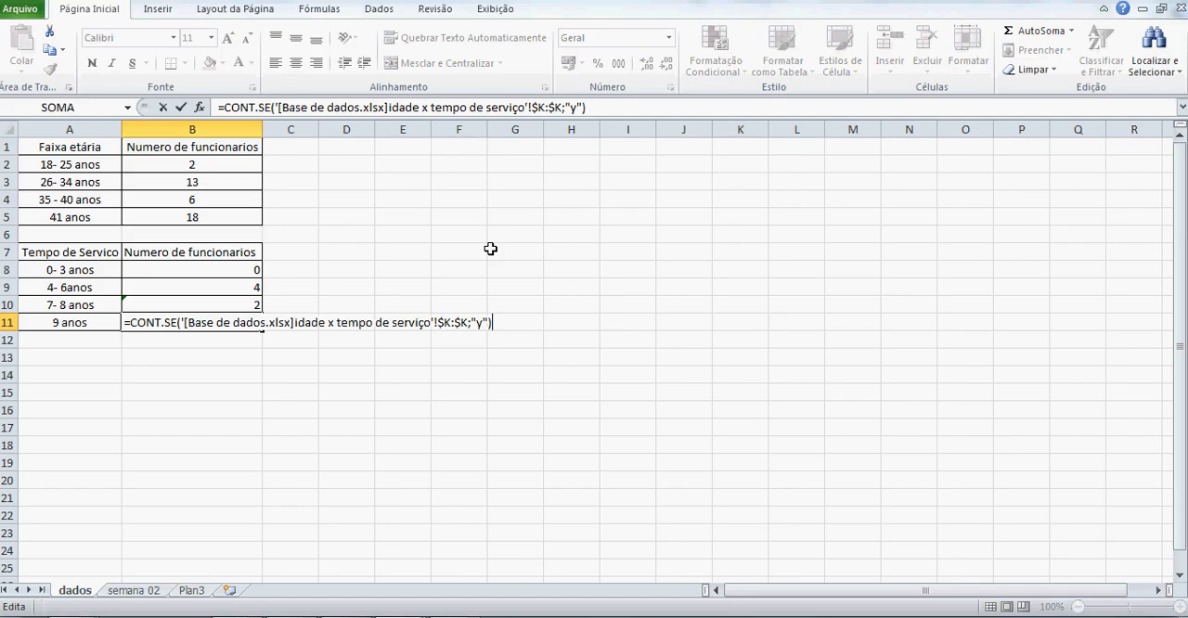
{"action": "key", "text": "BackSpace"}
{"action": "type", "text": "w"}
{"action": "key", "text": "Return"}
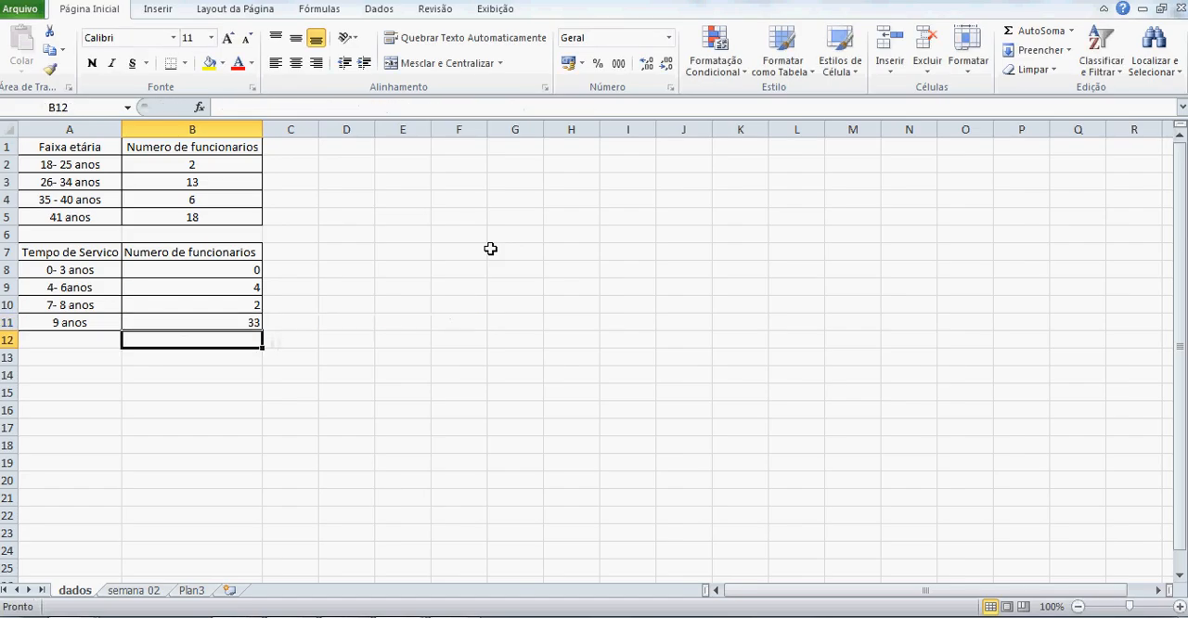